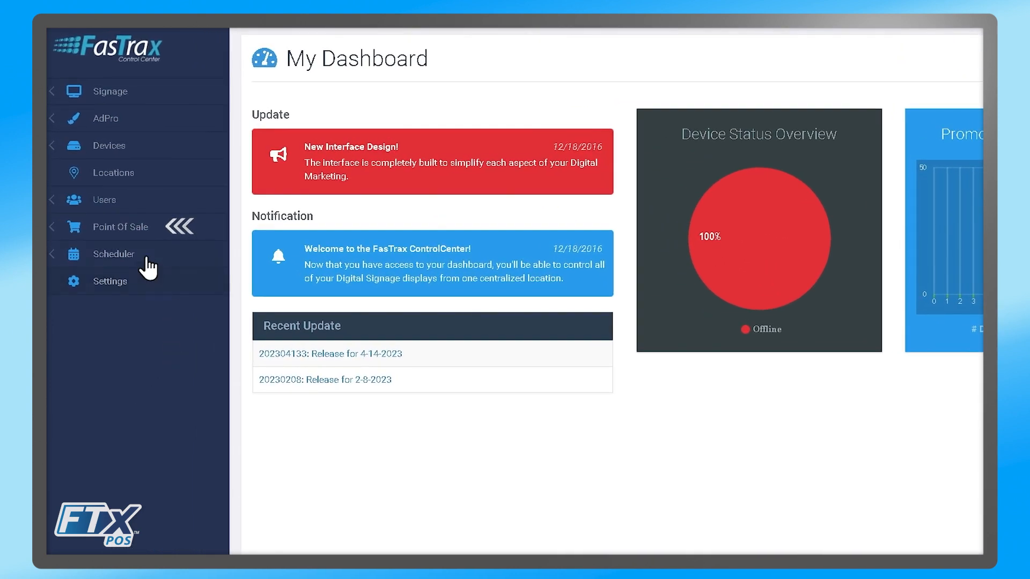
# Step: Open Report Favorites in the Point Of Sale reports and check the available rows-per-page options
pyautogui.click(123, 235)
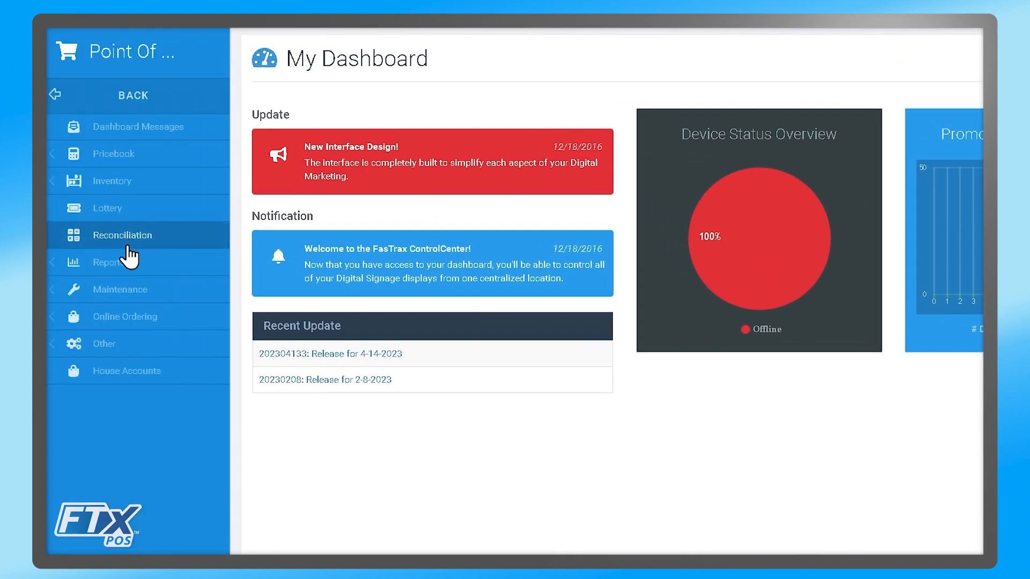
pyautogui.click(116, 263)
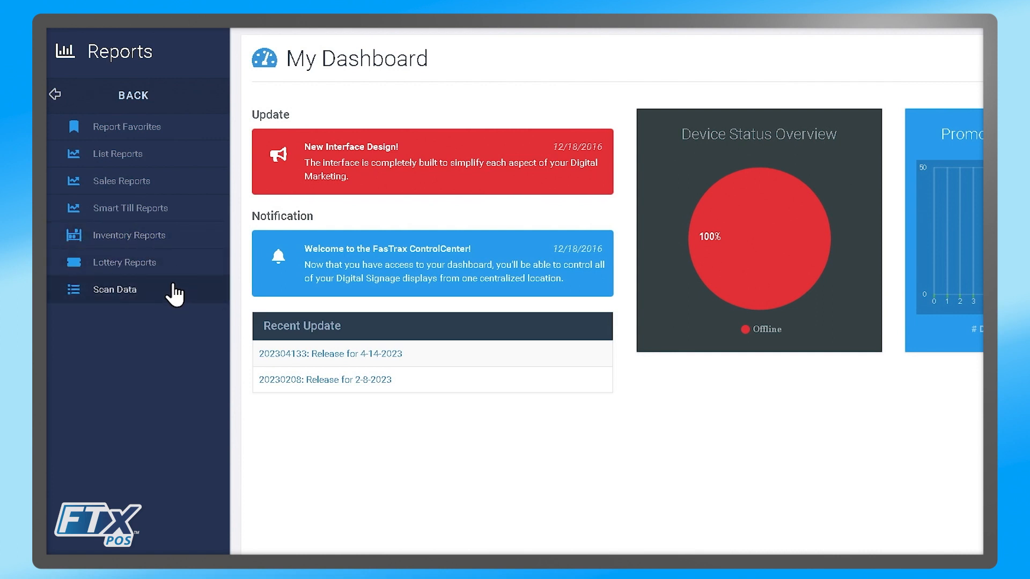
pyautogui.click(156, 136)
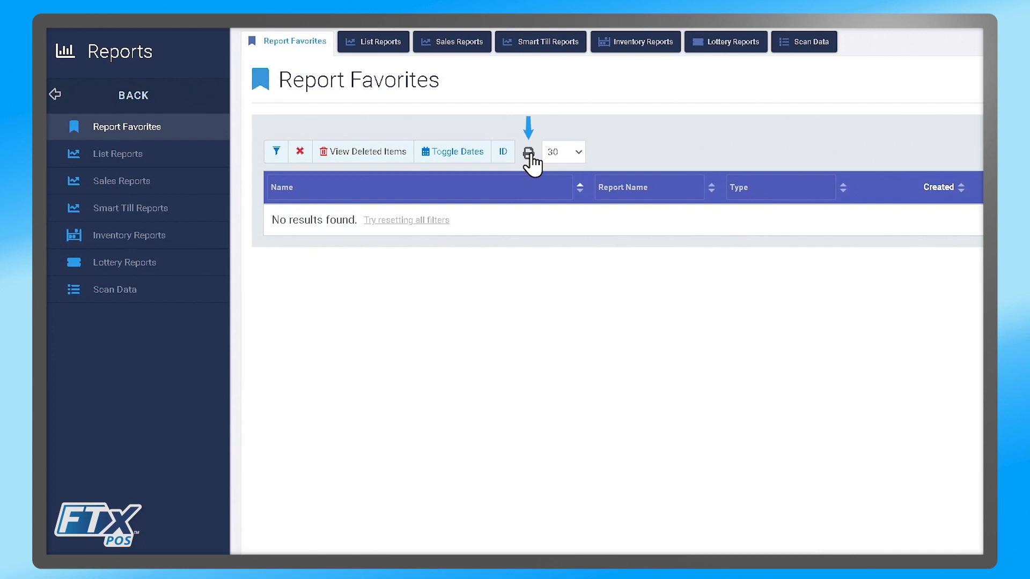
pyautogui.click(577, 155)
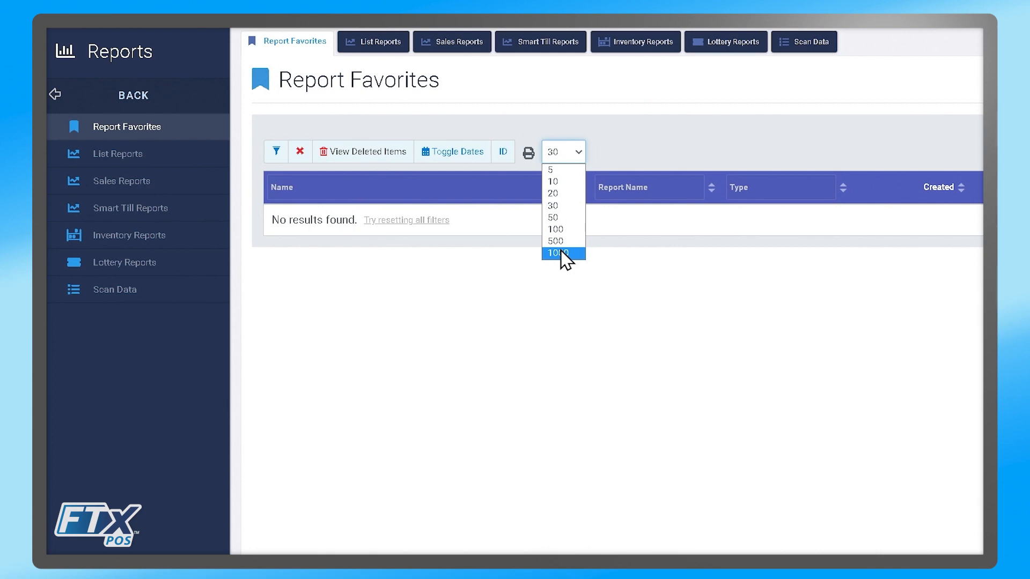
pyautogui.click(530, 265)
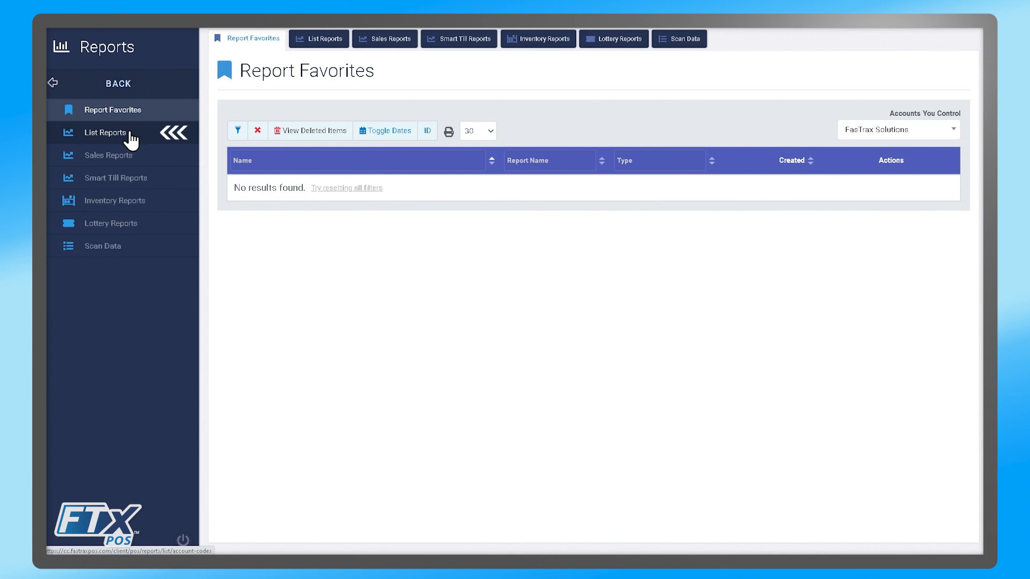
# Step: Open the Account Code List Report under List Reports and check its Report Type and Code Filter options
pyautogui.click(131, 139)
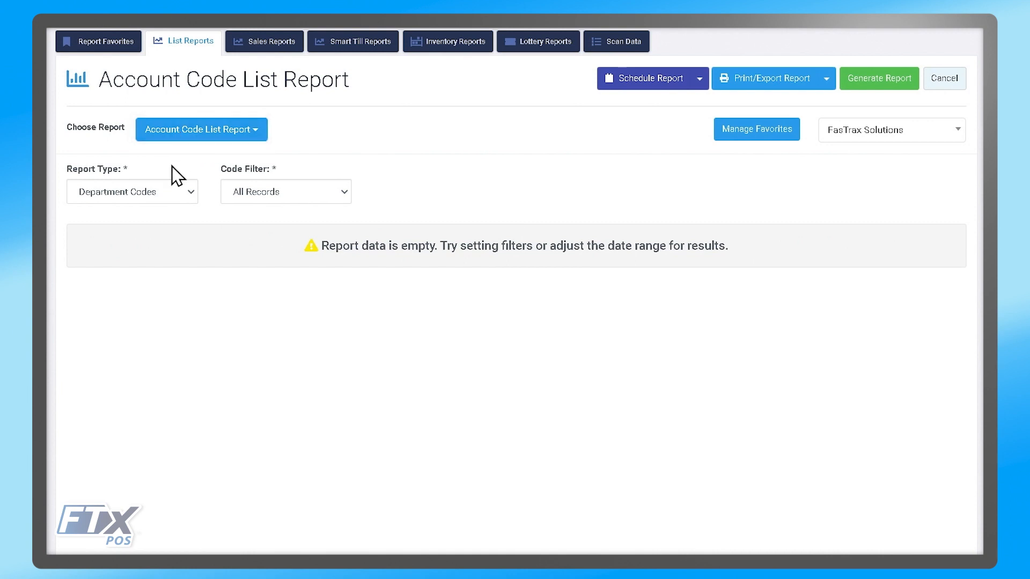
pyautogui.click(163, 192)
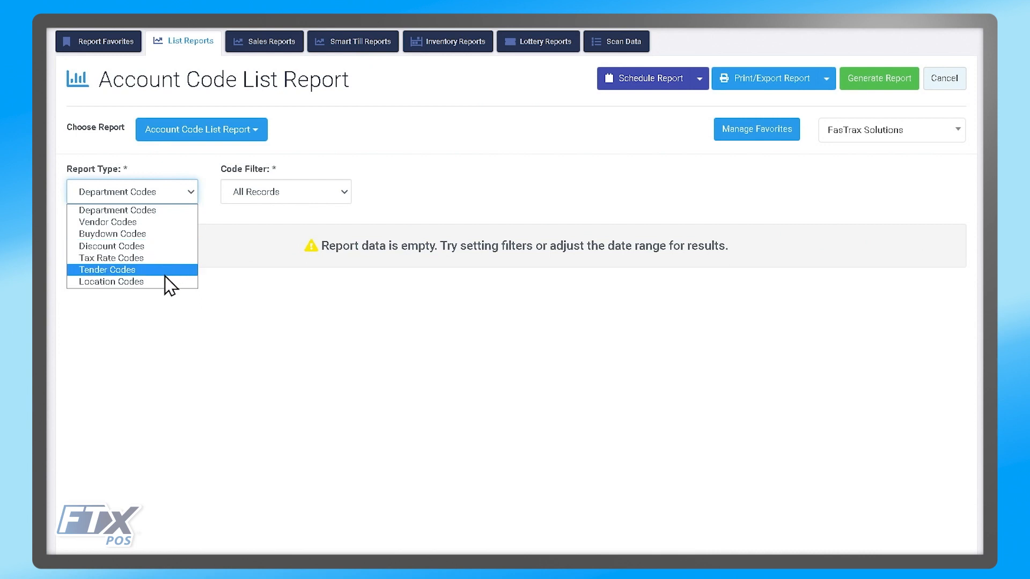
pyautogui.click(343, 192)
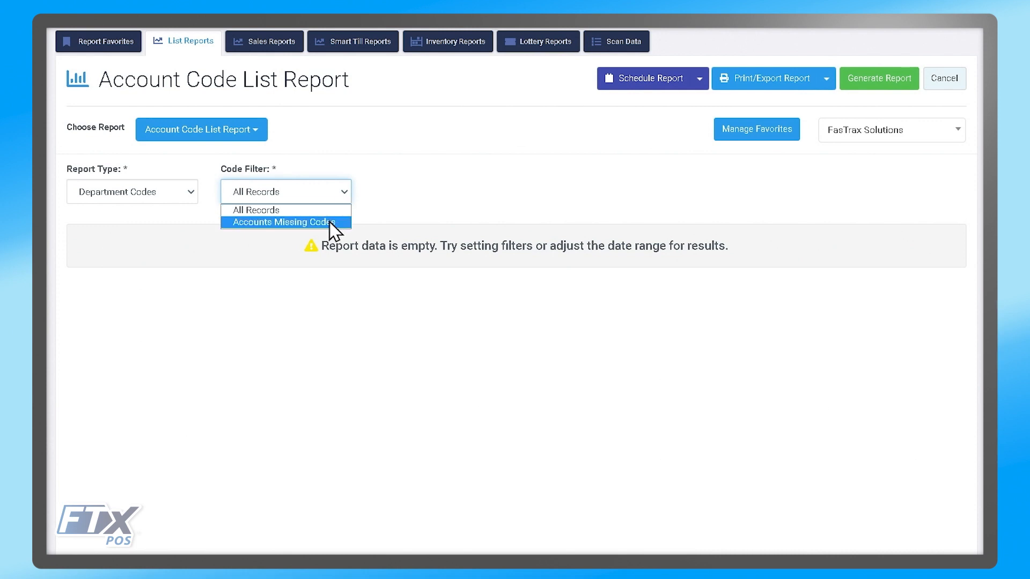
pyautogui.click(400, 155)
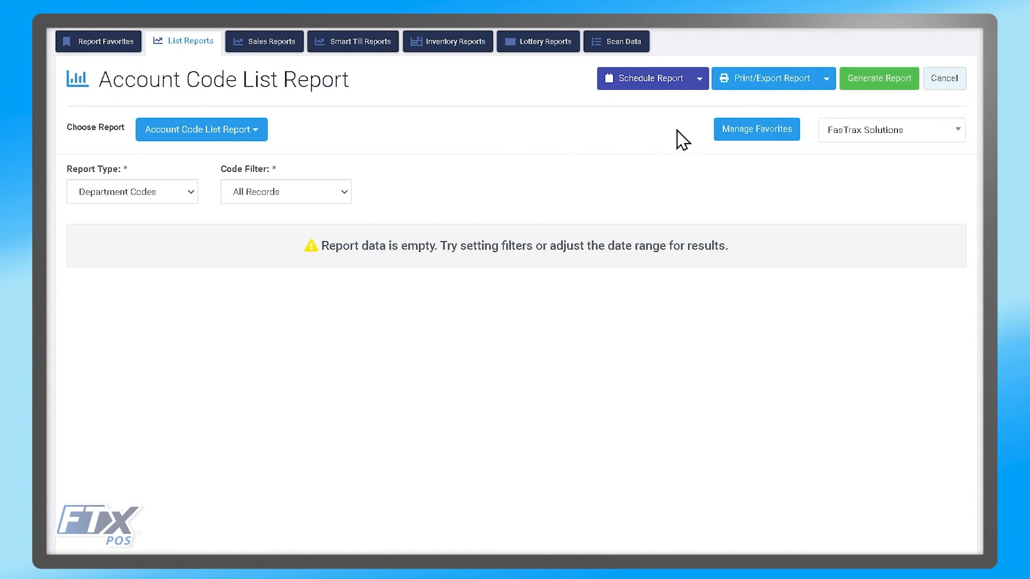
# Step: Create a new scheduled report from the Account Code List Report and name it "Department code list report"
pyautogui.click(699, 79)
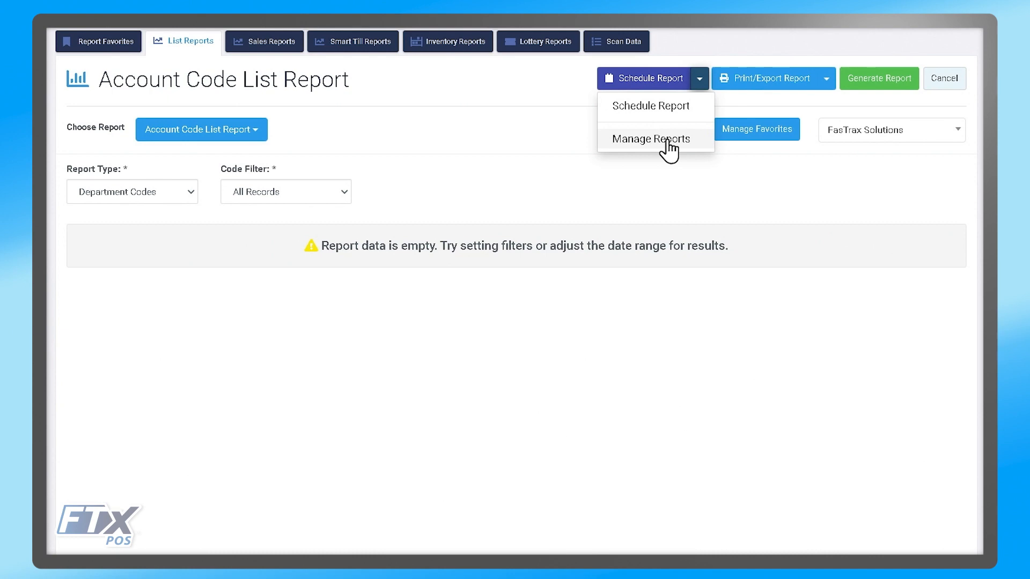
pyautogui.click(652, 107)
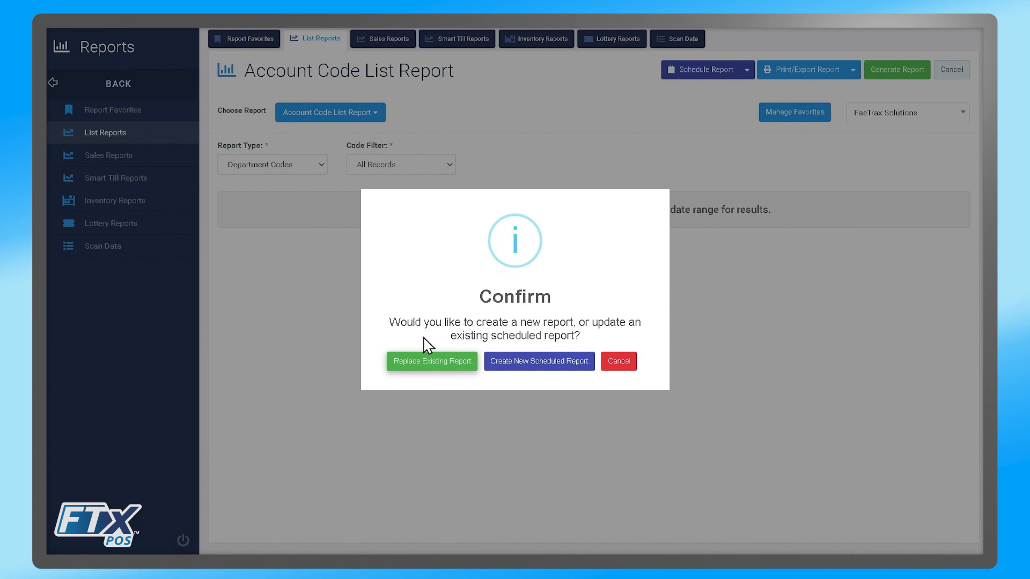
pyautogui.click(503, 367)
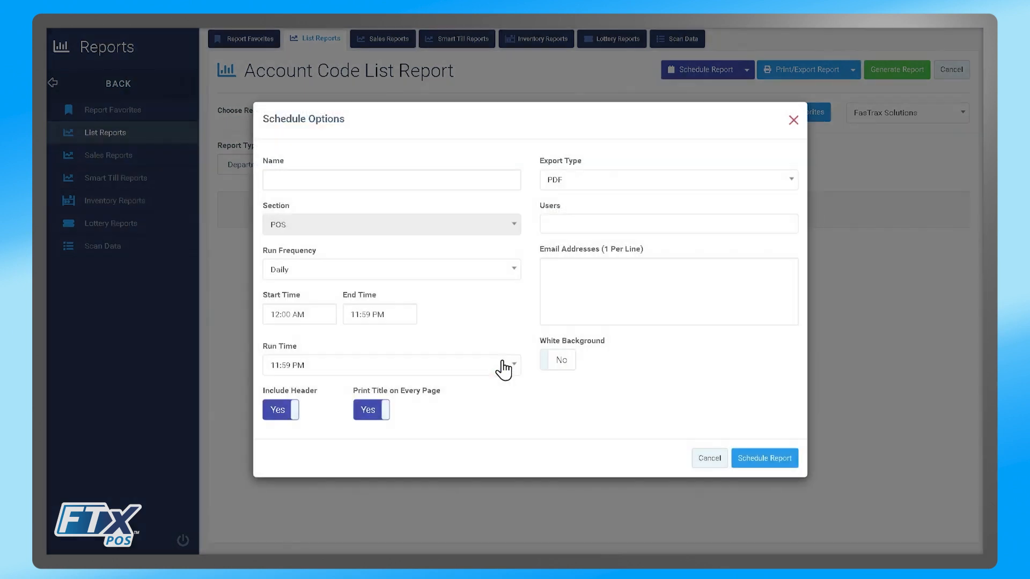
pyautogui.click(298, 182)
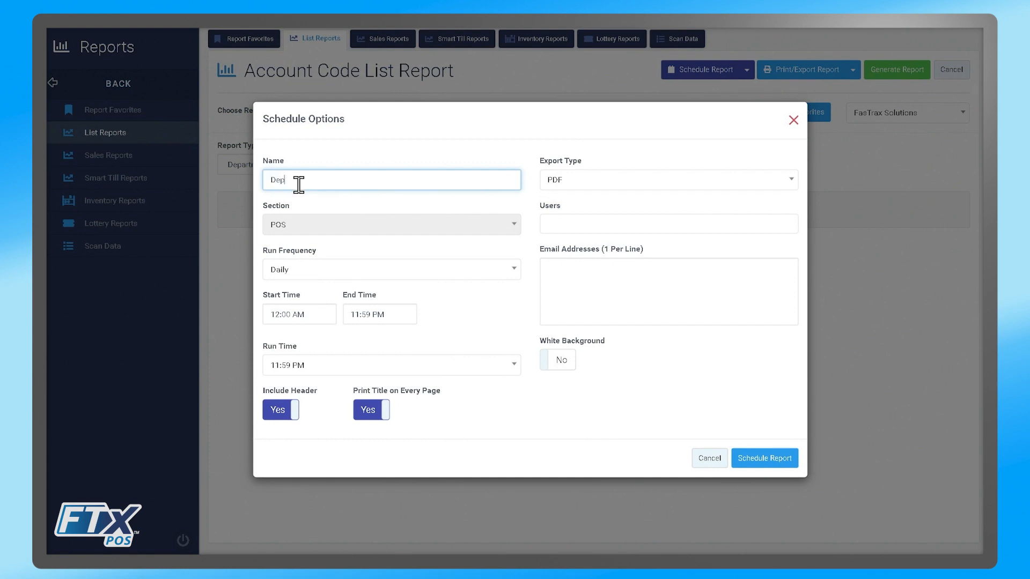
pyautogui.write('Department code list report')
pyautogui.click(316, 237)
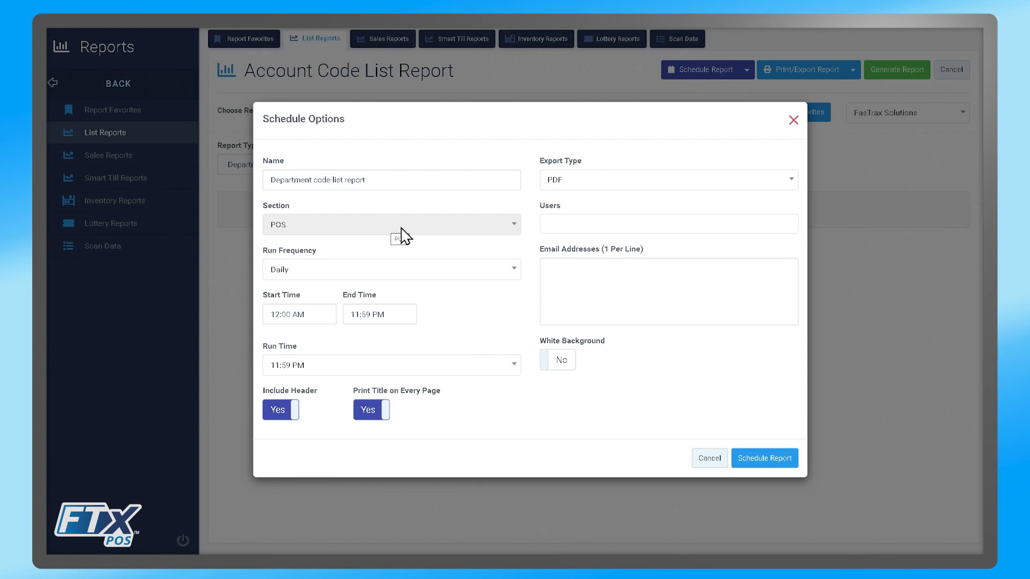
# Step: Set the scheduled report's run frequency to Quarterly
pyautogui.click(513, 272)
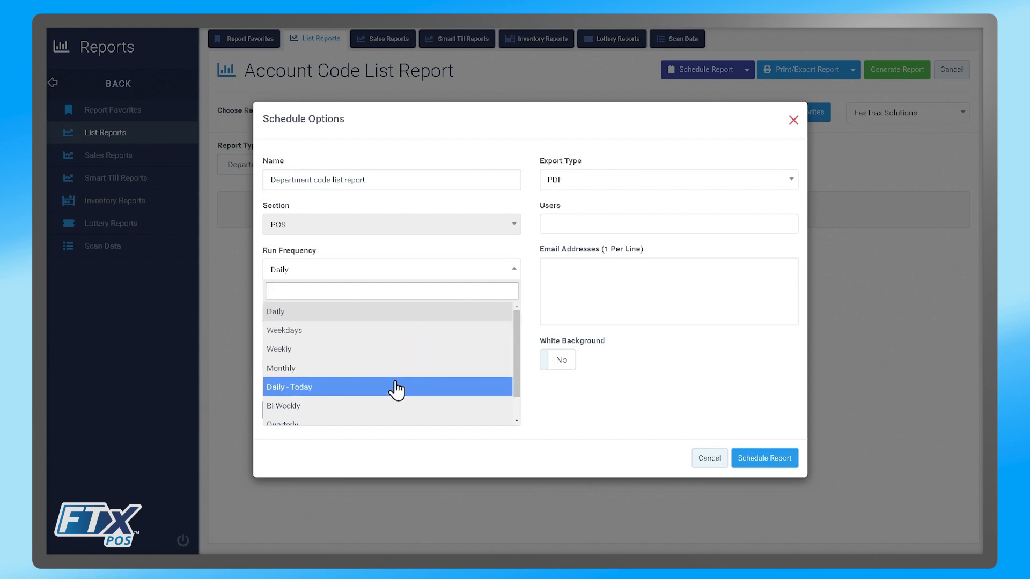
pyautogui.scroll(-1, 393, 392)
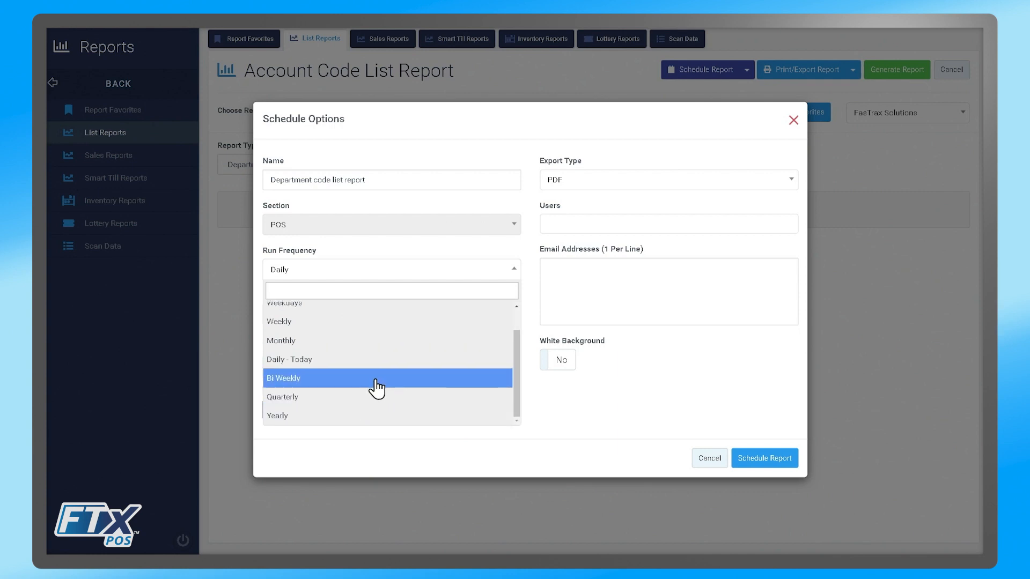
pyautogui.scroll(1, 374, 387)
pyautogui.scroll(-1, 374, 387)
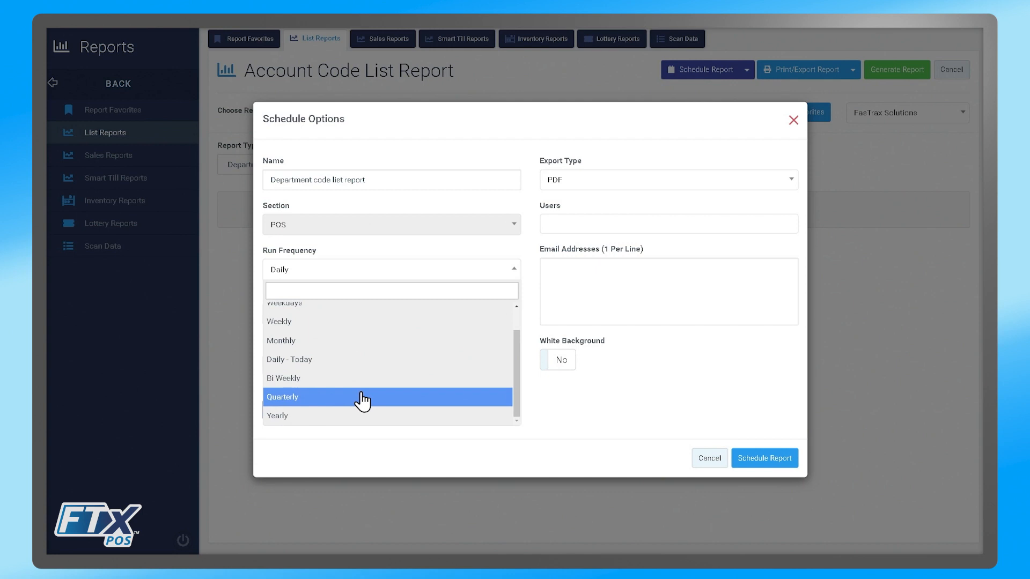
pyautogui.click(362, 397)
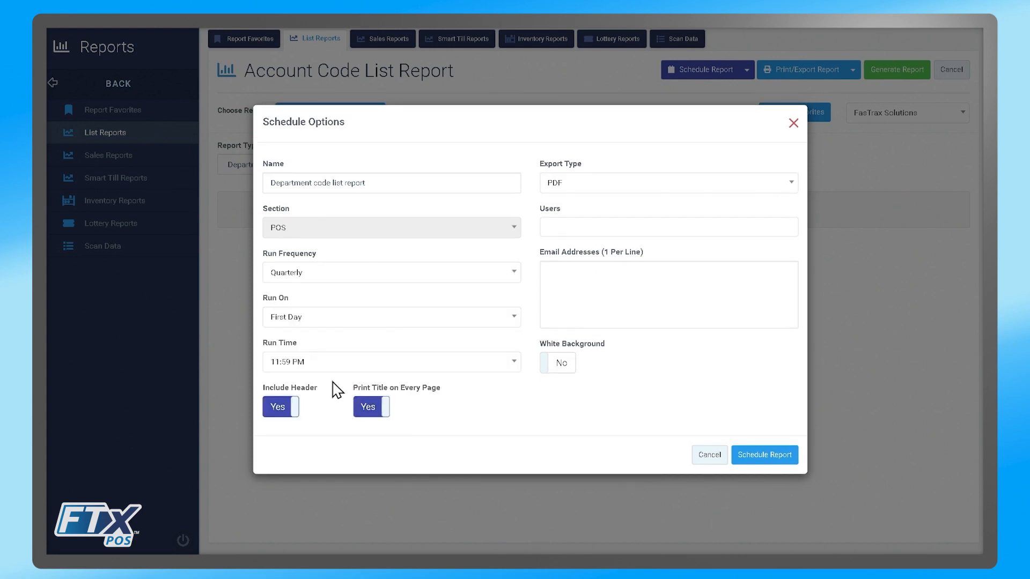
# Step: Set the quarterly report to run on First Day with a run time of 12:00 AM
pyautogui.click(510, 322)
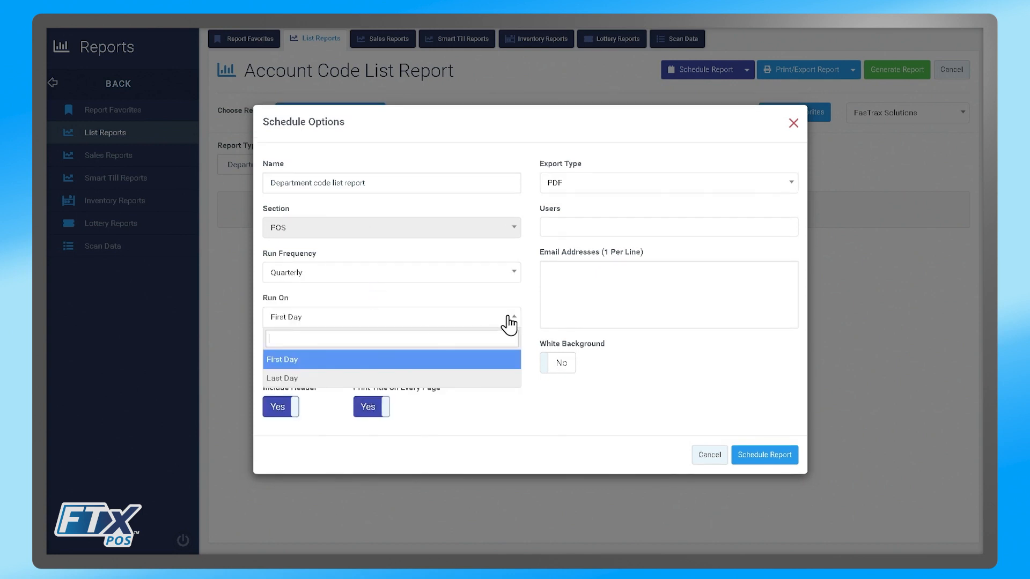
pyautogui.click(388, 367)
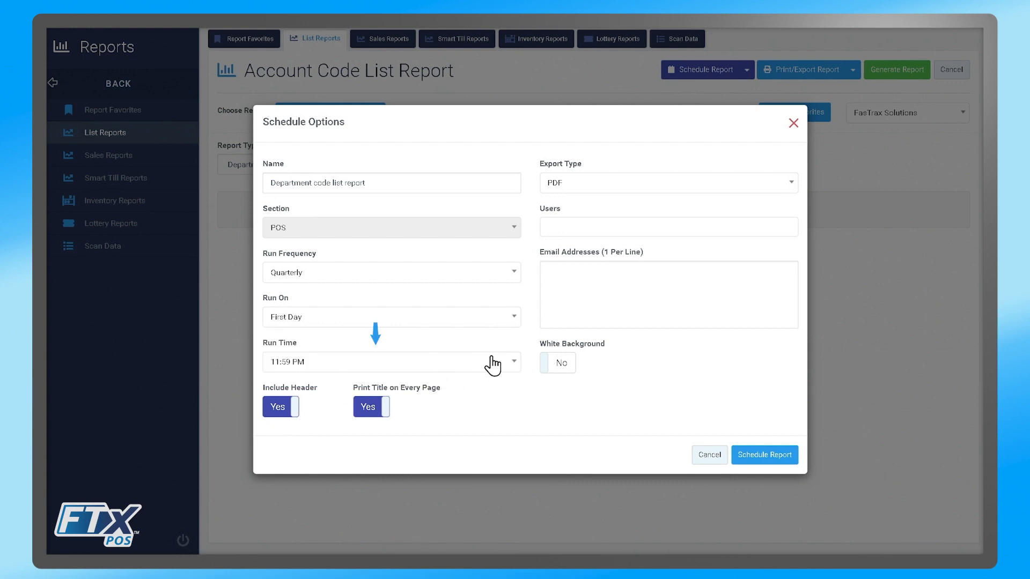
pyautogui.click(507, 362)
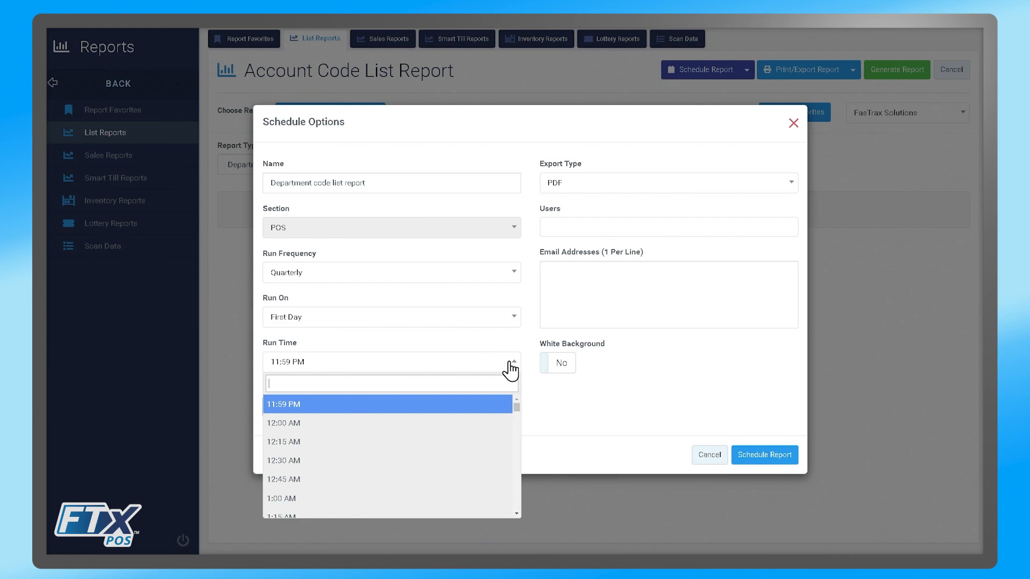
pyautogui.click(324, 430)
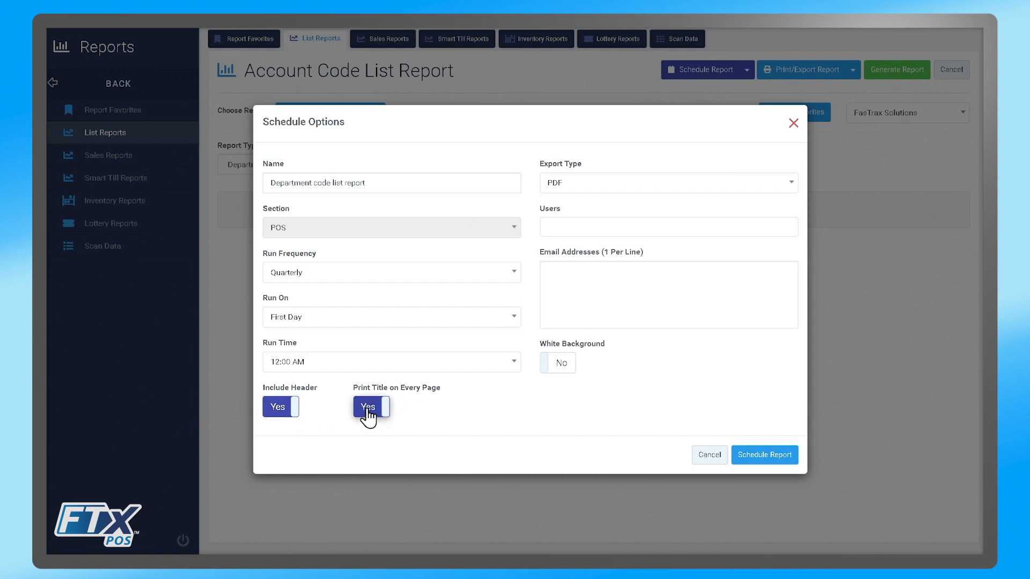
# Step: Choose PDF as the export type and check which users are available as recipients
pyautogui.click(580, 189)
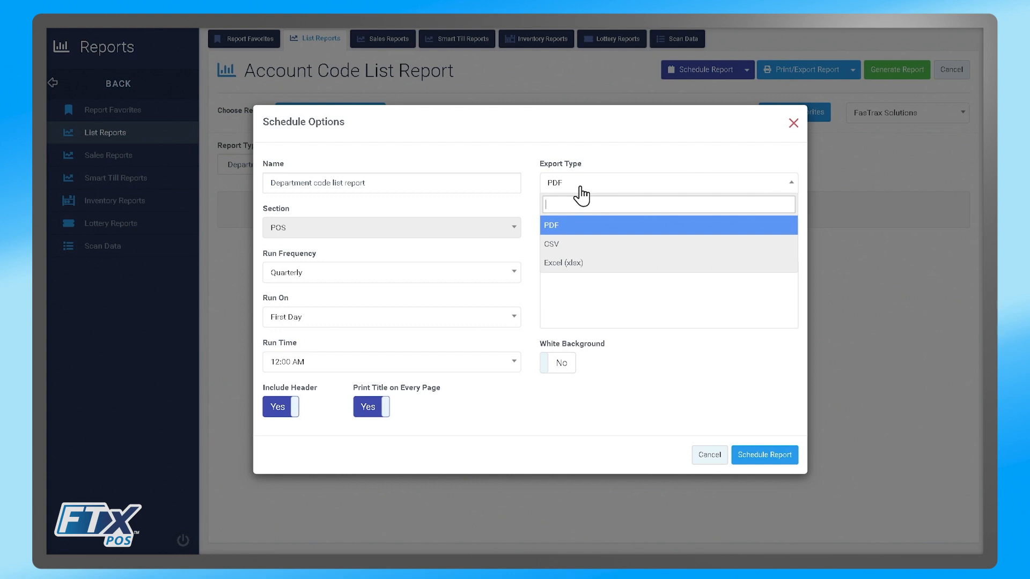
pyautogui.click(563, 230)
pyautogui.click(565, 228)
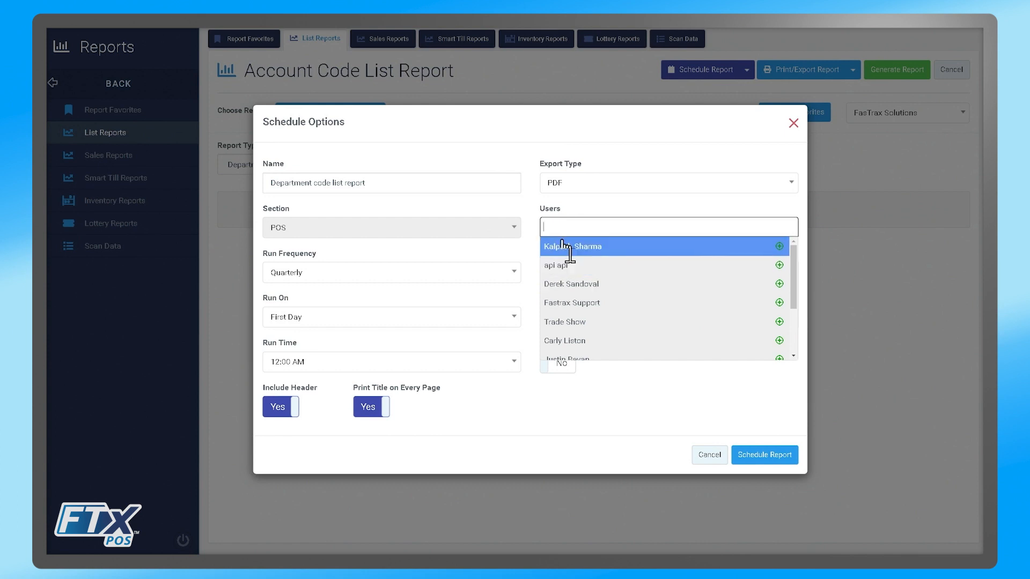
pyautogui.click(575, 210)
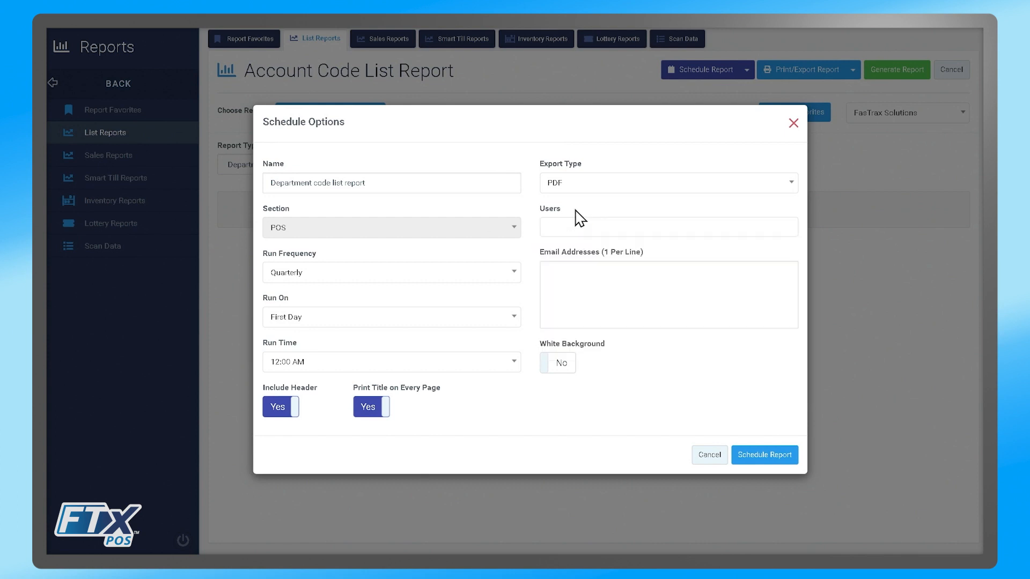
pyautogui.click(577, 268)
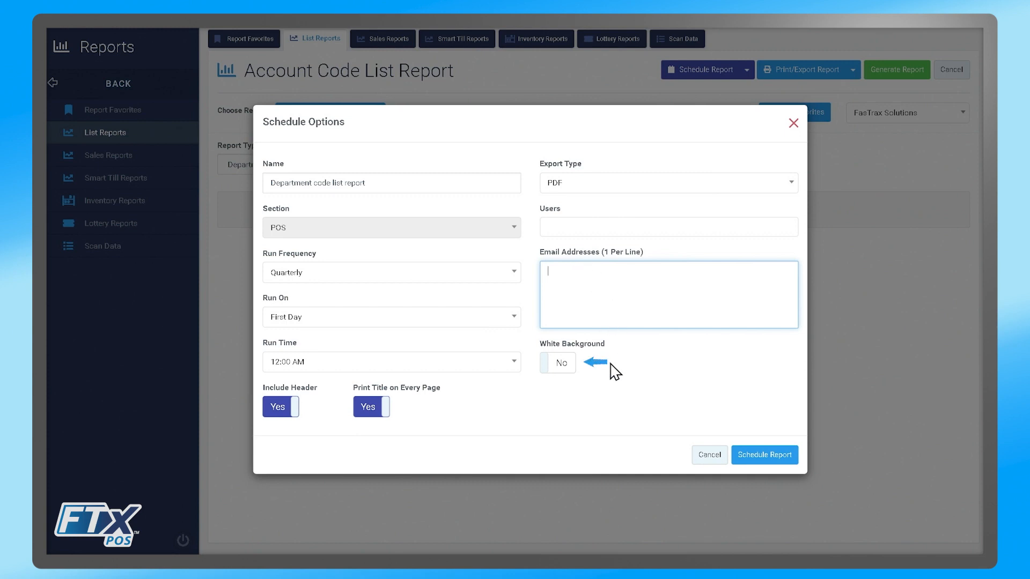
# Step: Keep White Background set to No and try to schedule the report without any recipients
pyautogui.click(568, 365)
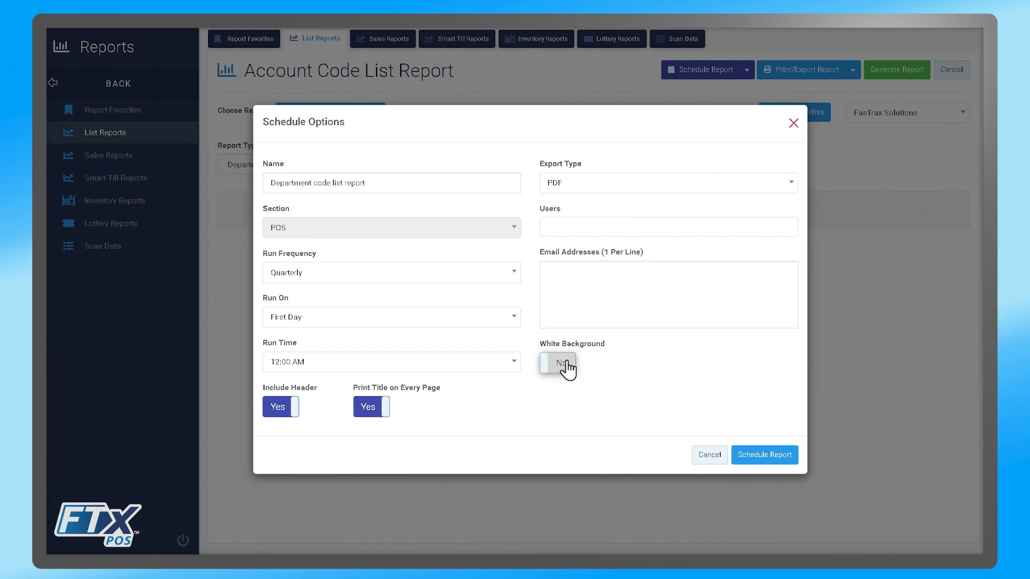
pyautogui.click(567, 366)
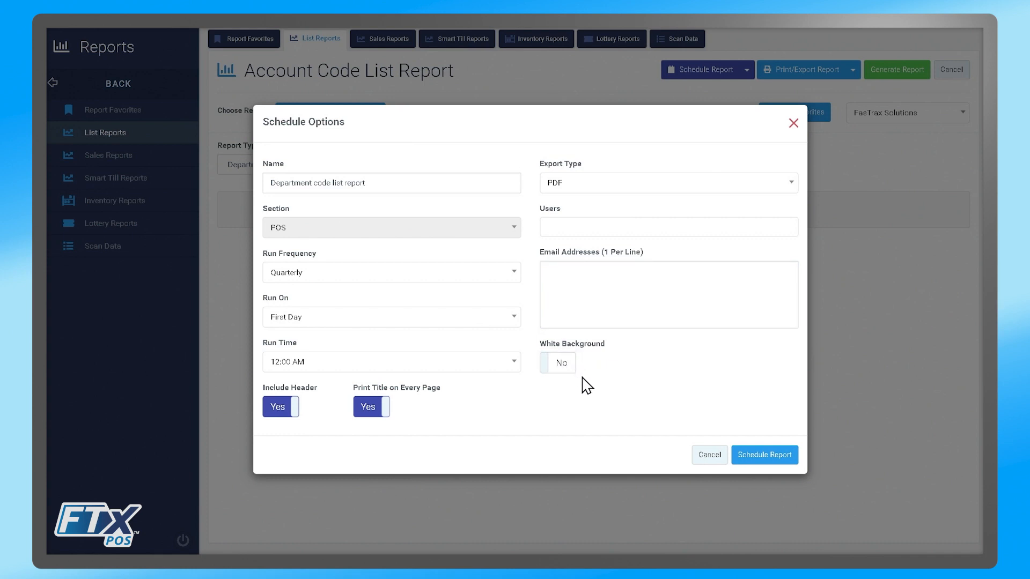
pyautogui.click(768, 456)
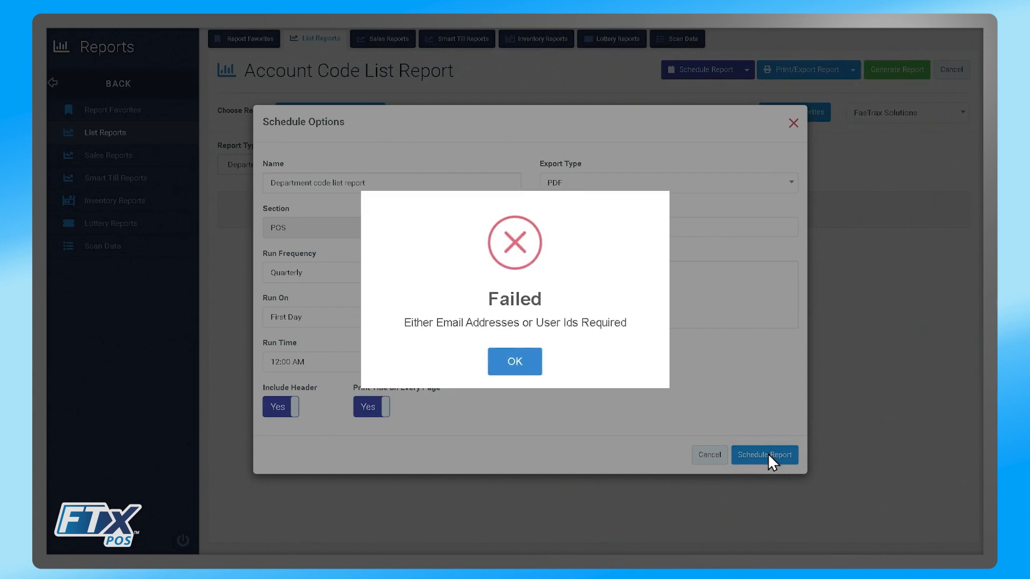
pyautogui.click(511, 363)
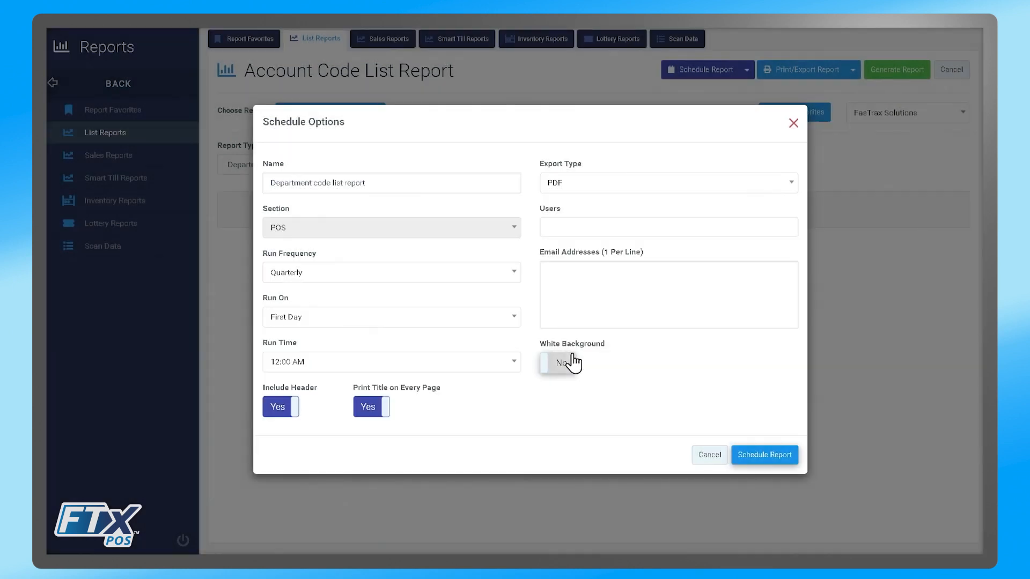
# Step: Add the Fastrax Support user as a recipient and schedule the report
pyautogui.click(569, 227)
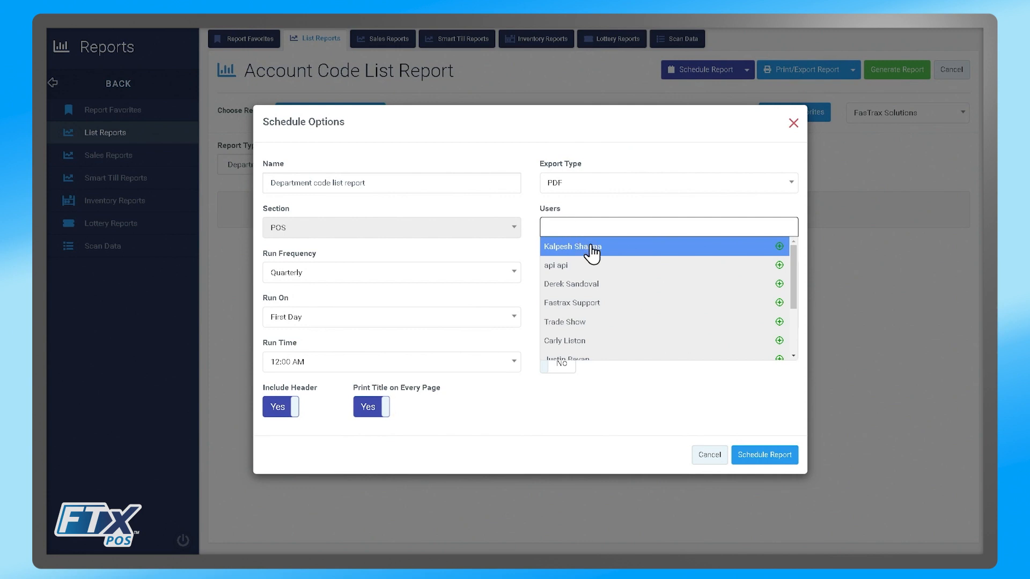
pyautogui.click(584, 304)
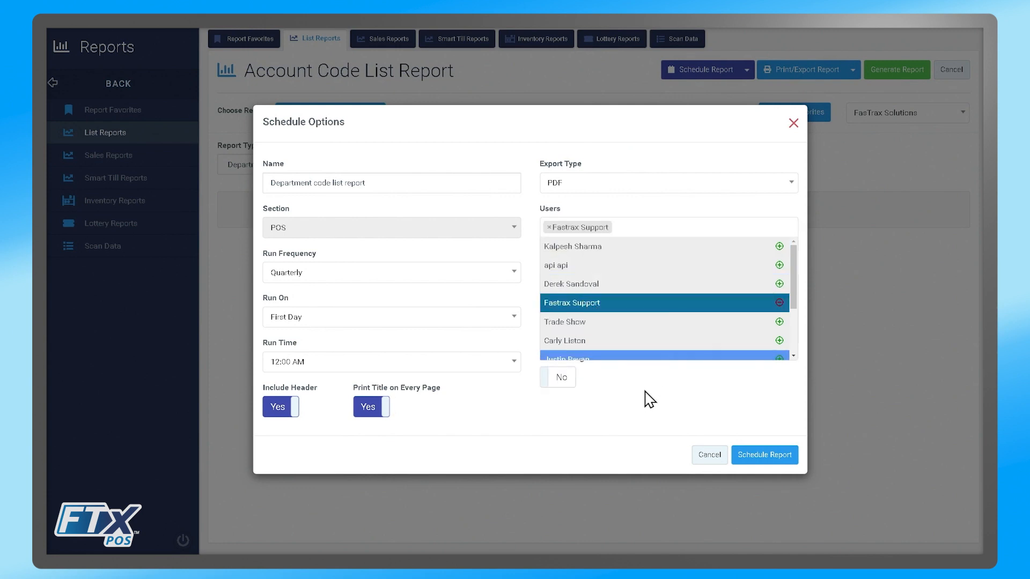
pyautogui.click(641, 409)
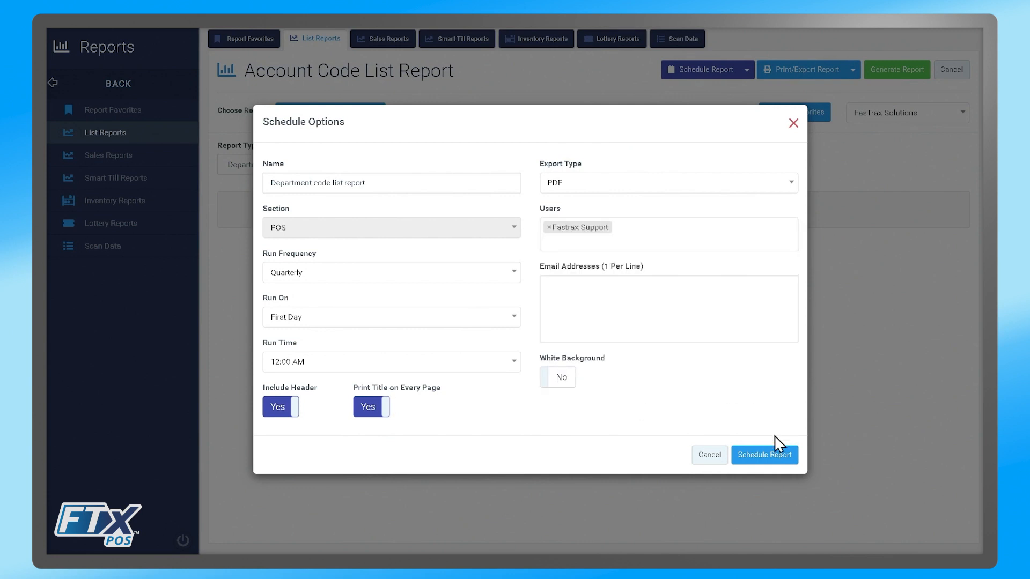
pyautogui.click(765, 455)
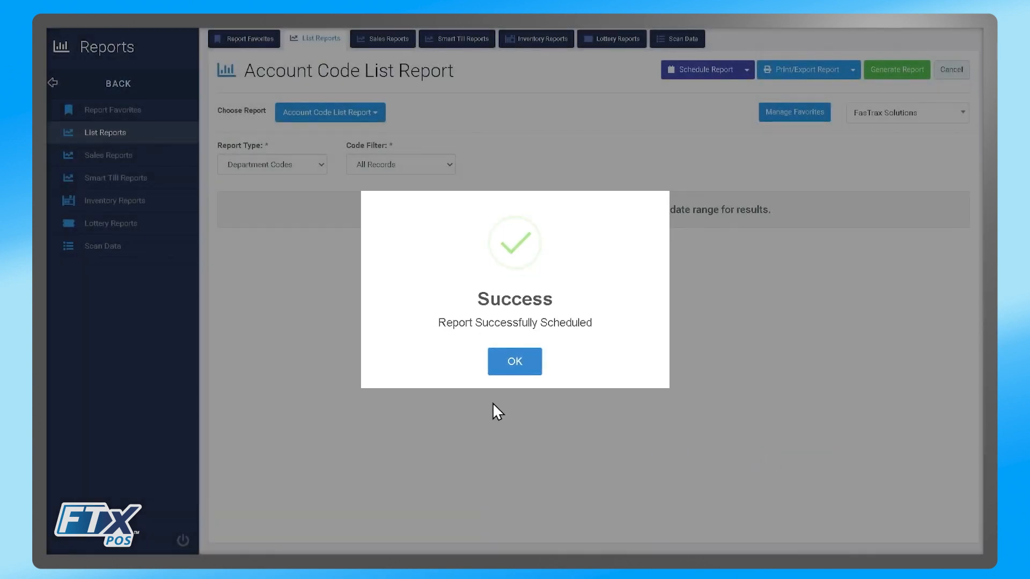
pyautogui.click(509, 366)
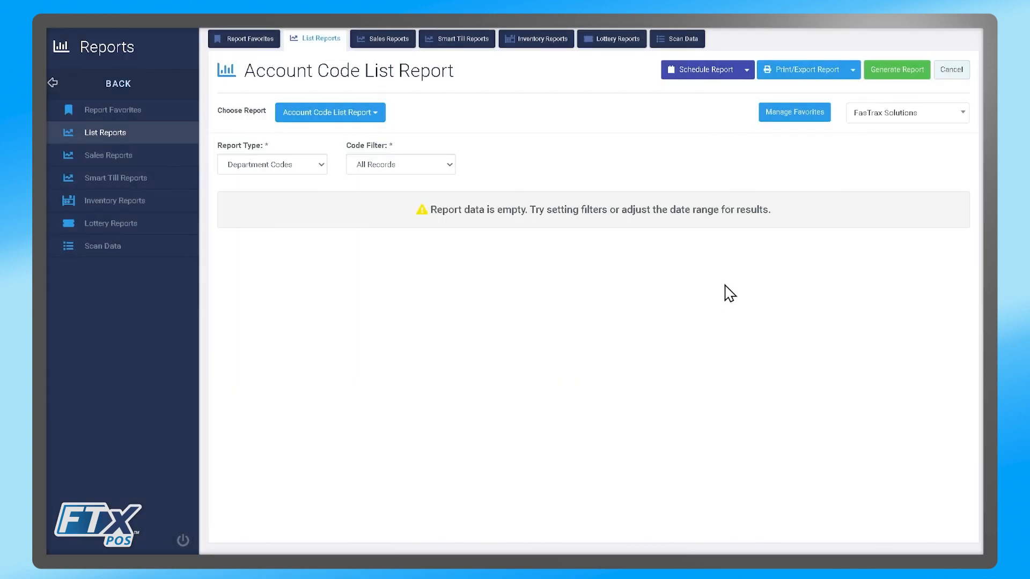
# Step: Generate the Account Code List report for department codes and switch to the Barcode / Shelf Label report
pyautogui.click(889, 75)
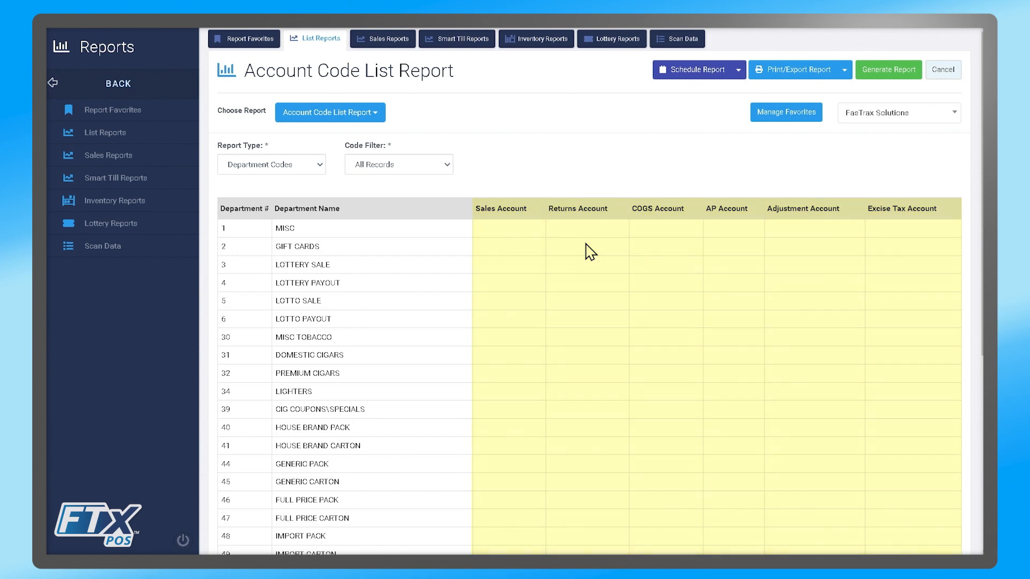
pyautogui.click(300, 116)
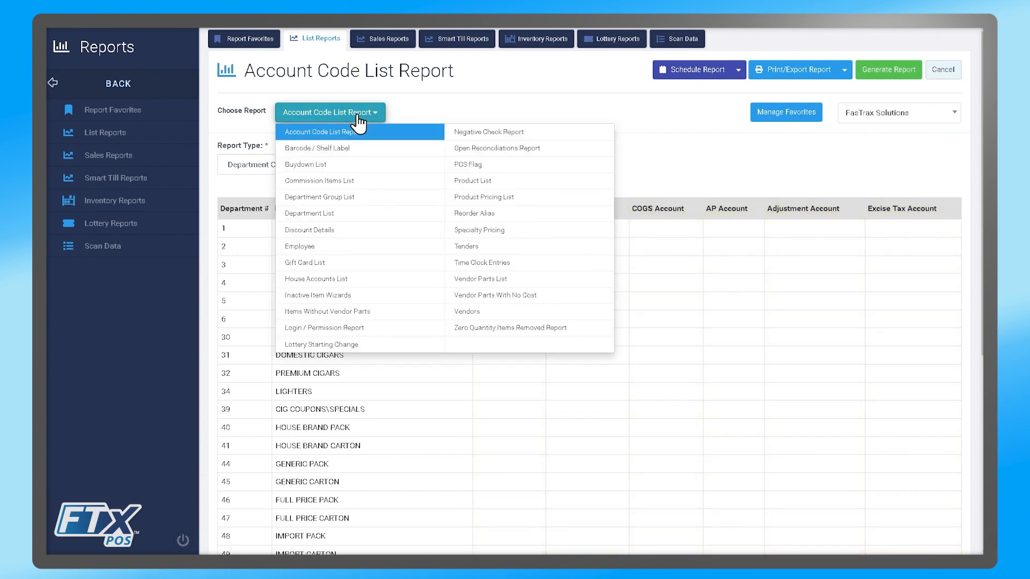
pyautogui.click(356, 156)
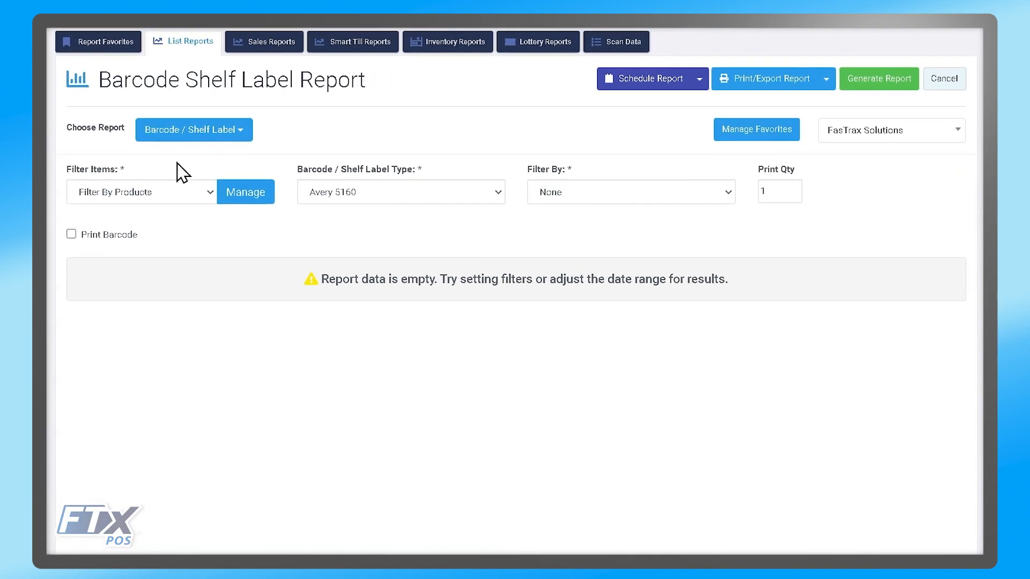
# Step: Check which item filters, barcode/shelf label types and Filter By options the Barcode Shelf Label report offers
pyautogui.click(210, 194)
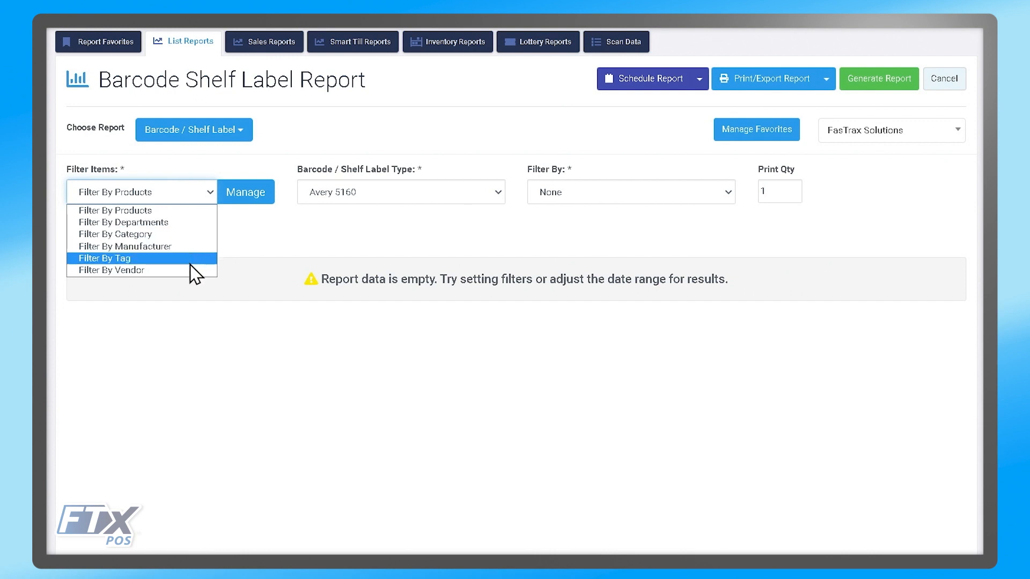
pyautogui.click(286, 243)
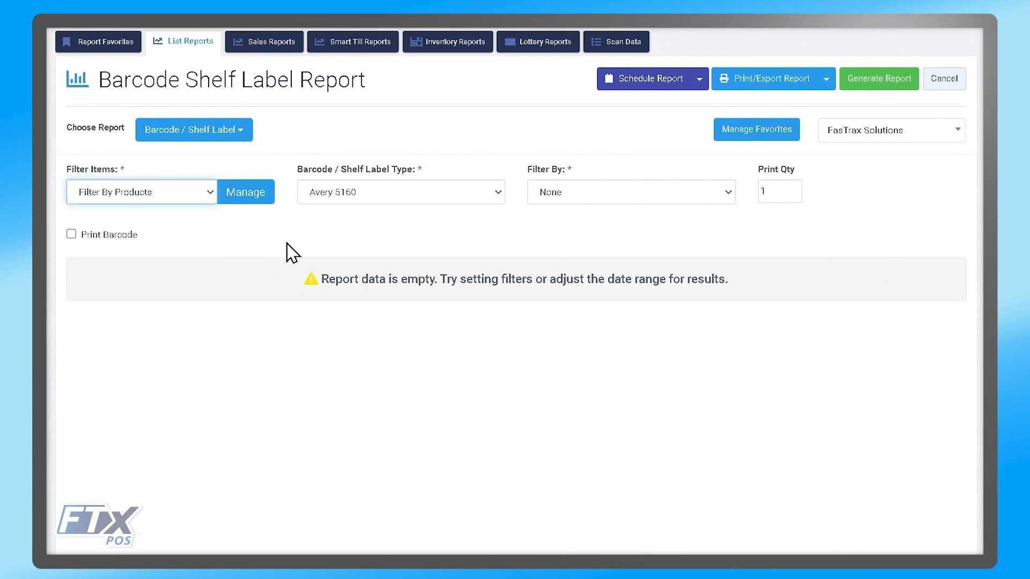
pyautogui.click(418, 194)
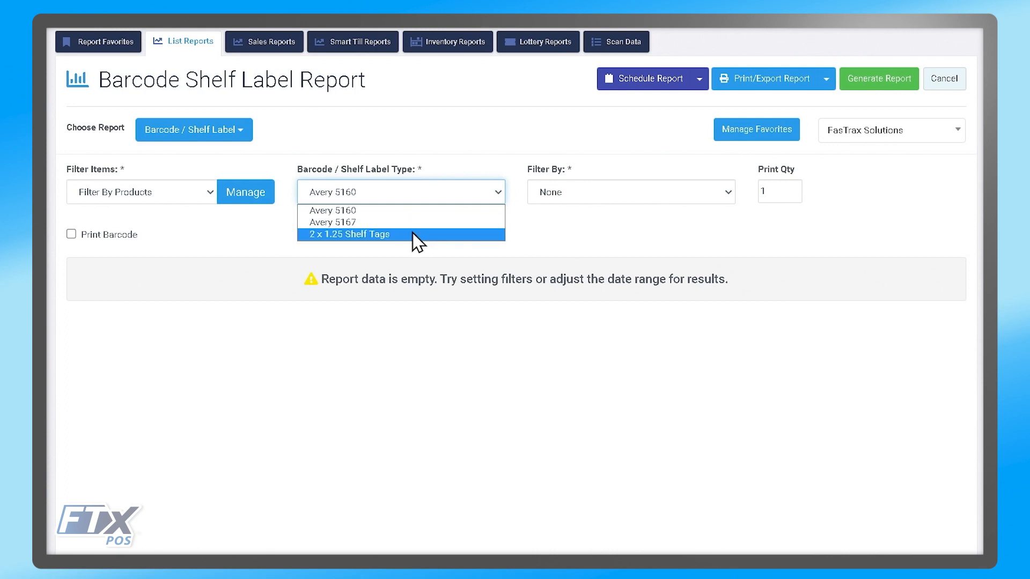
pyautogui.click(568, 248)
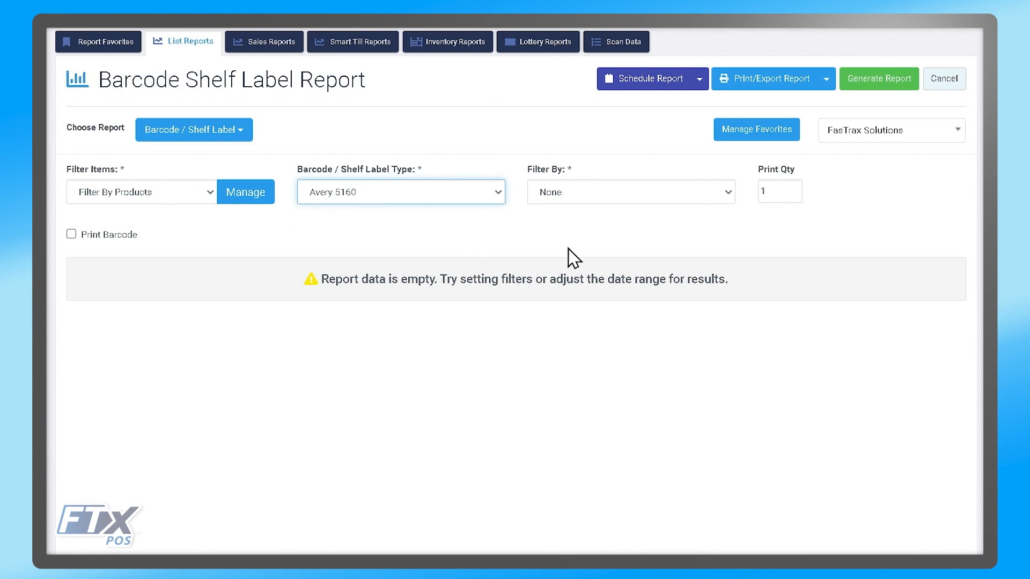
pyautogui.click(729, 194)
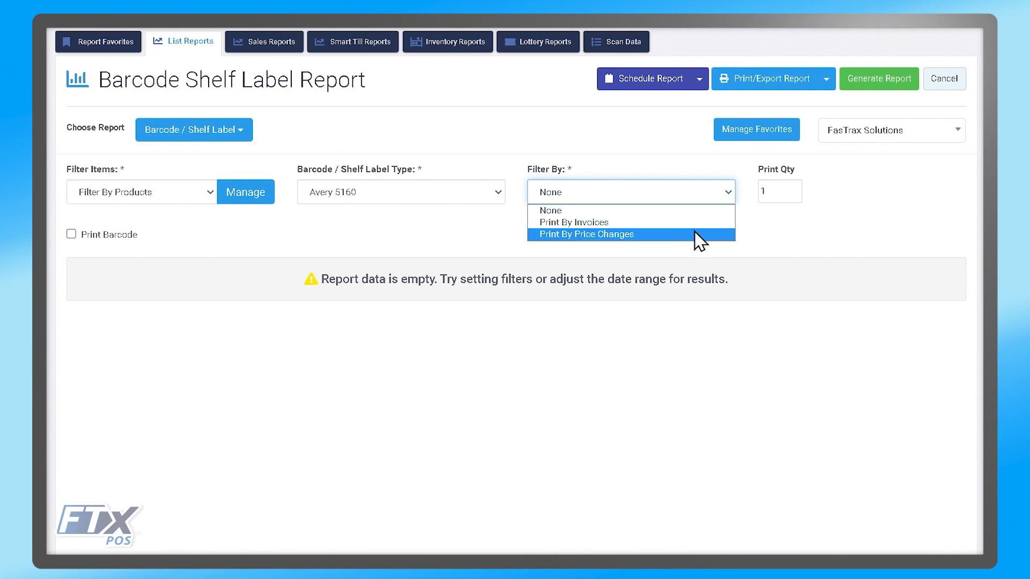
pyautogui.click(443, 241)
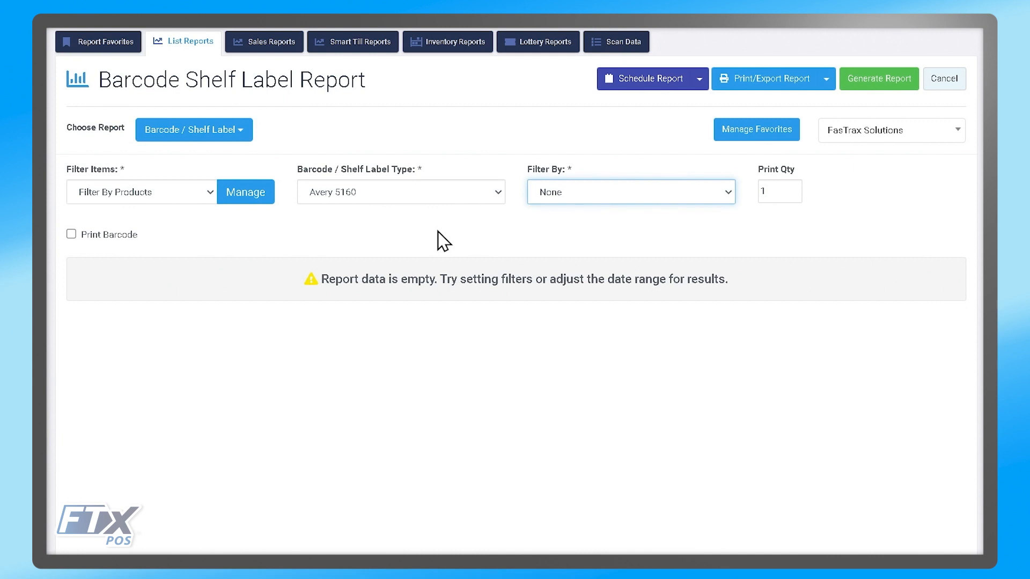
# Step: Enable Print Barcode and export the shelf label report for the ANHEUSER-BUSCH products as PDF
pyautogui.click(72, 235)
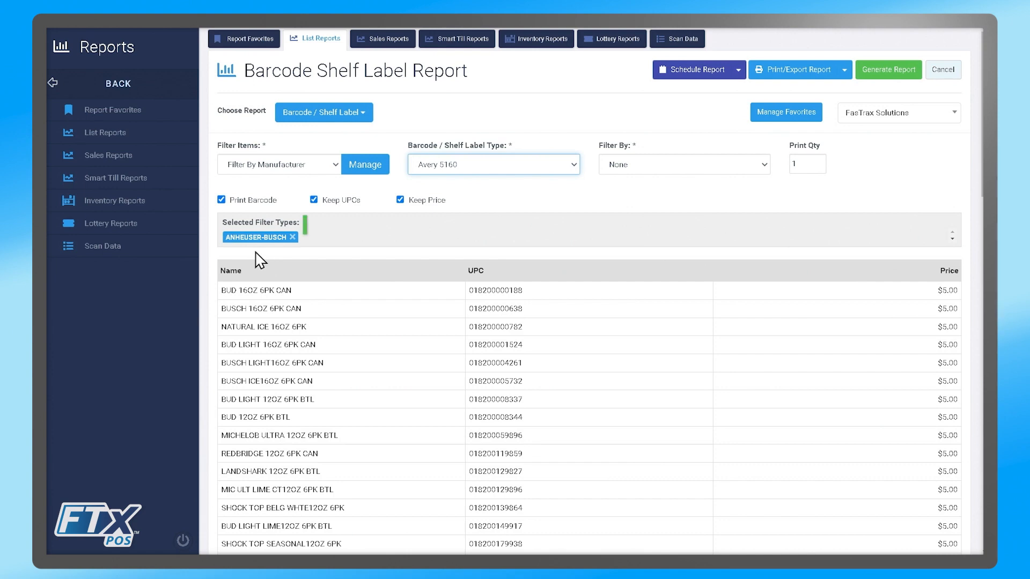
pyautogui.scroll(-1, 260, 262)
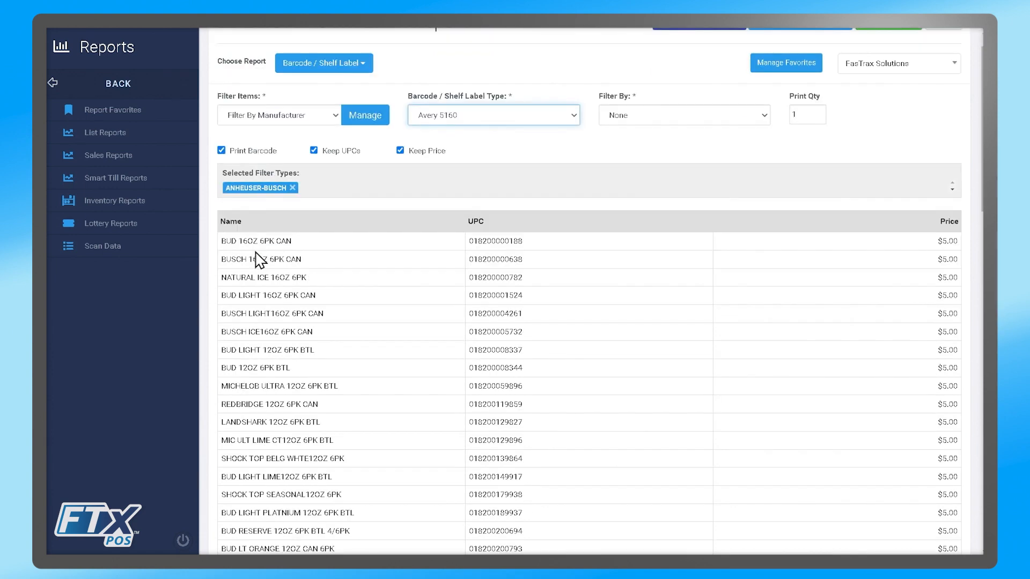
pyautogui.scroll(-5, 260, 261)
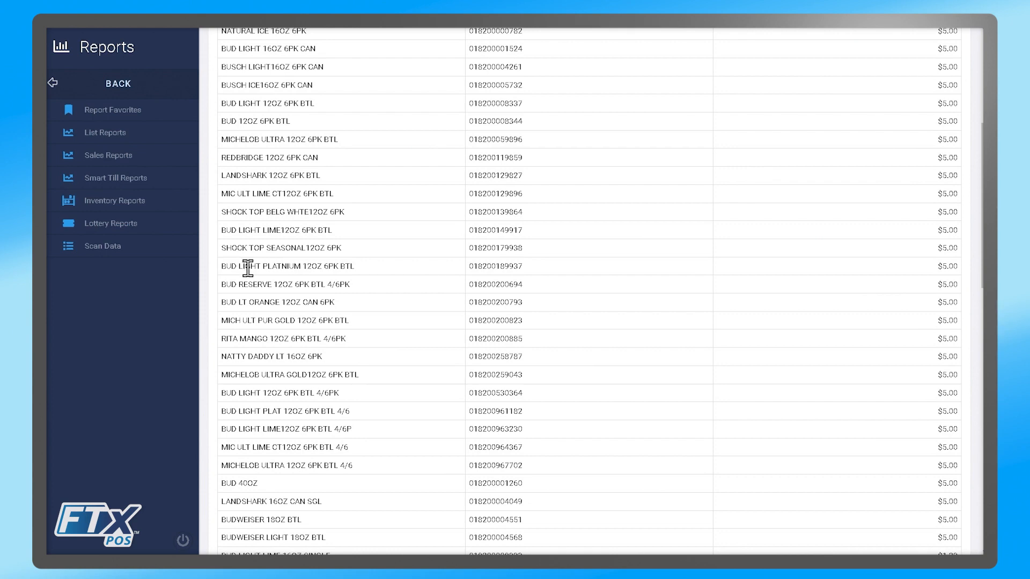
pyautogui.scroll(6, 248, 268)
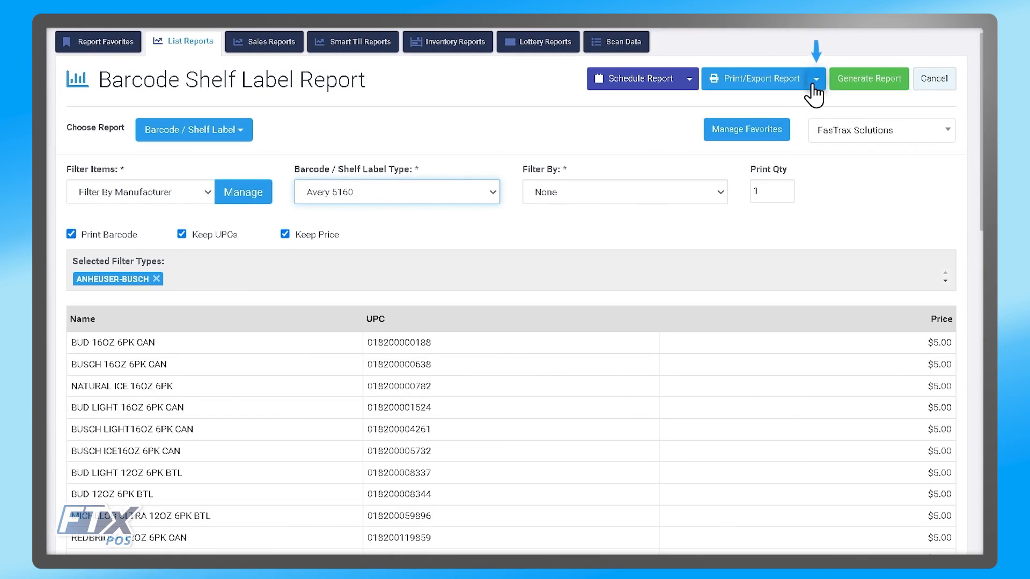
pyautogui.click(815, 86)
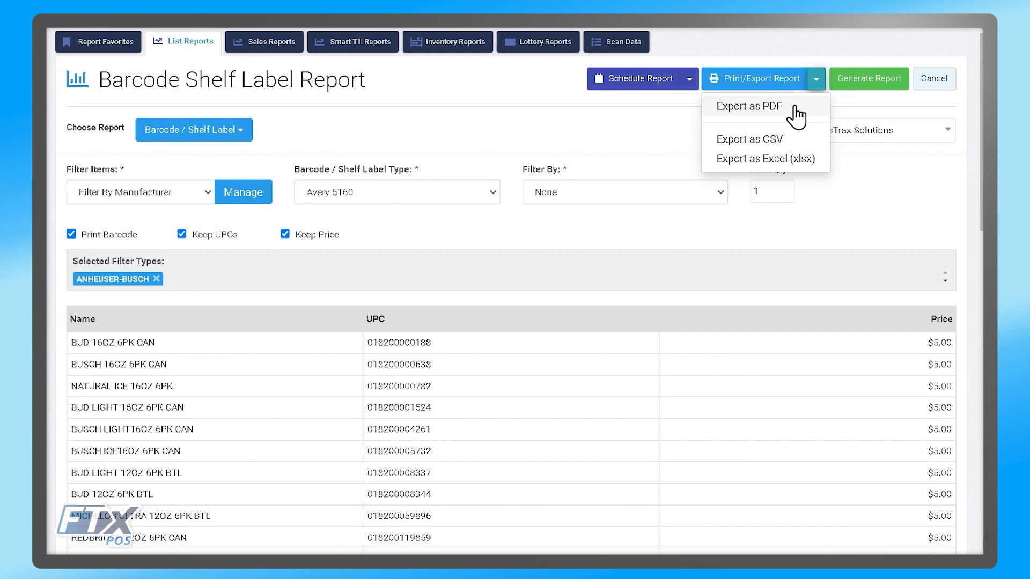
pyautogui.click(795, 106)
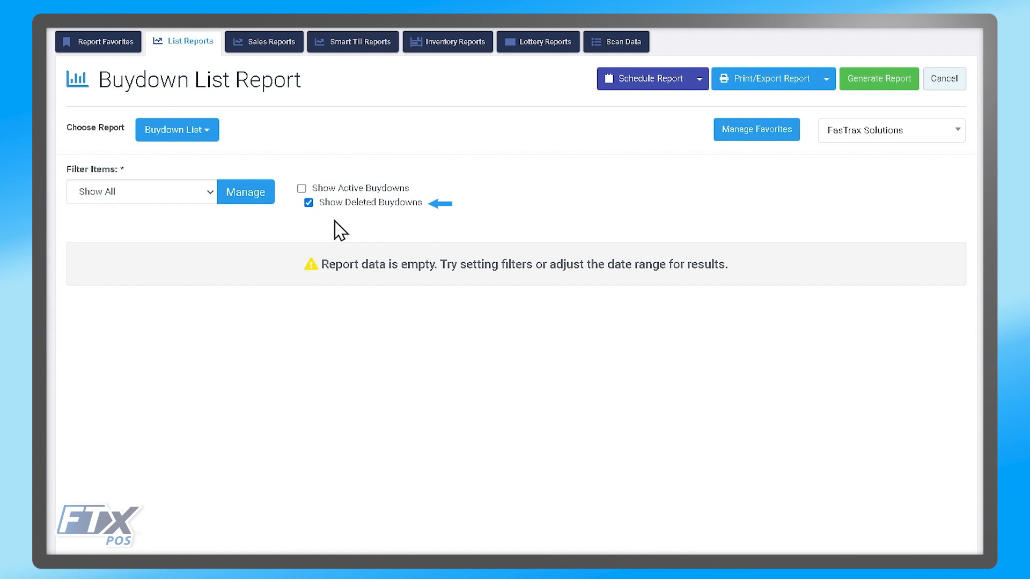
# Step: Set the Buydown List report's item filter to Custom Filter and open its filter management
pyautogui.click(205, 196)
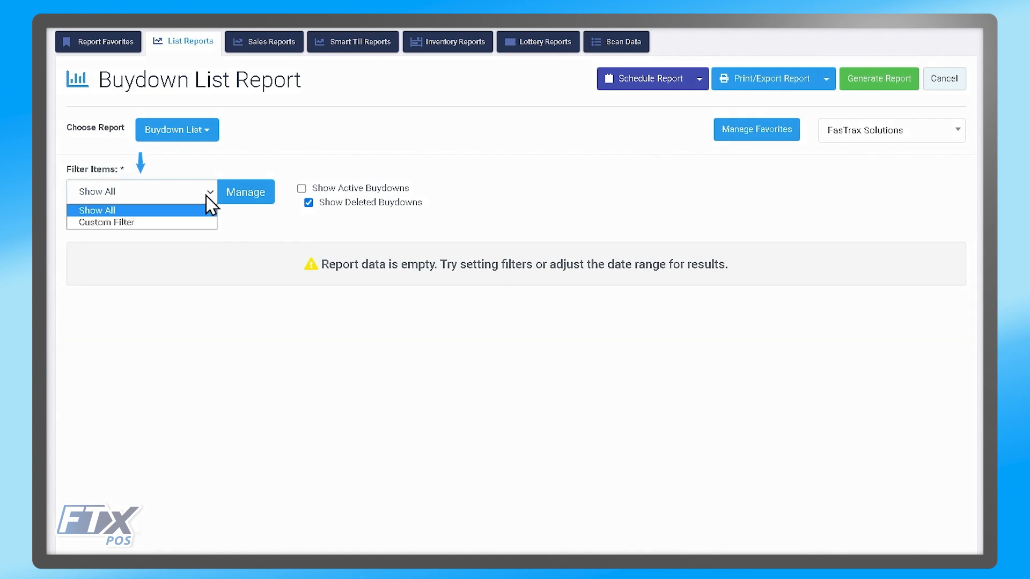
pyautogui.click(178, 222)
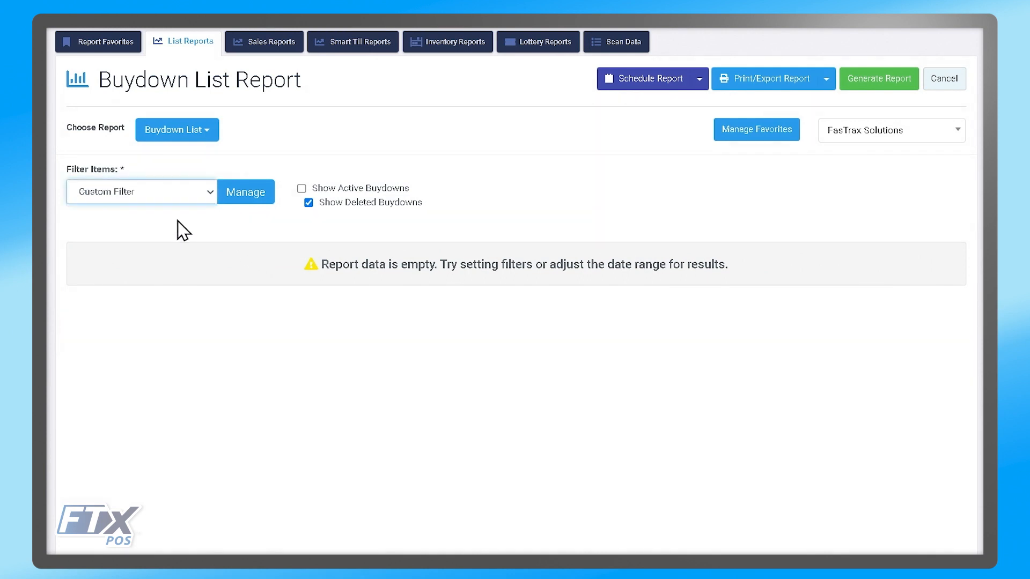
pyautogui.click(241, 199)
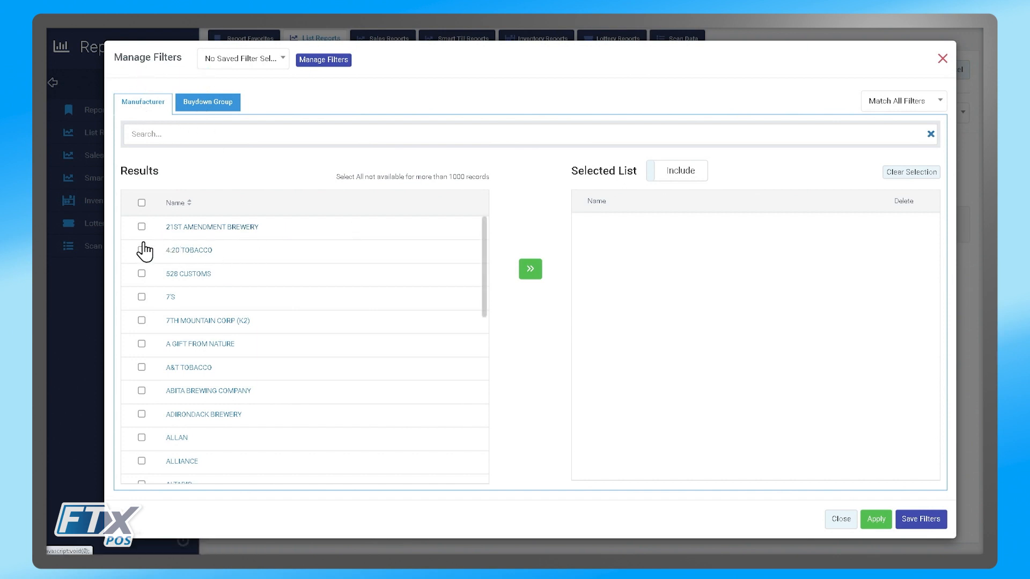
# Step: Add manufacturers 528 CUSTOMS, 7'S and 7TH MOUNTAIN CORP (K2) to the selected filter list, and close without saving
pyautogui.click(142, 274)
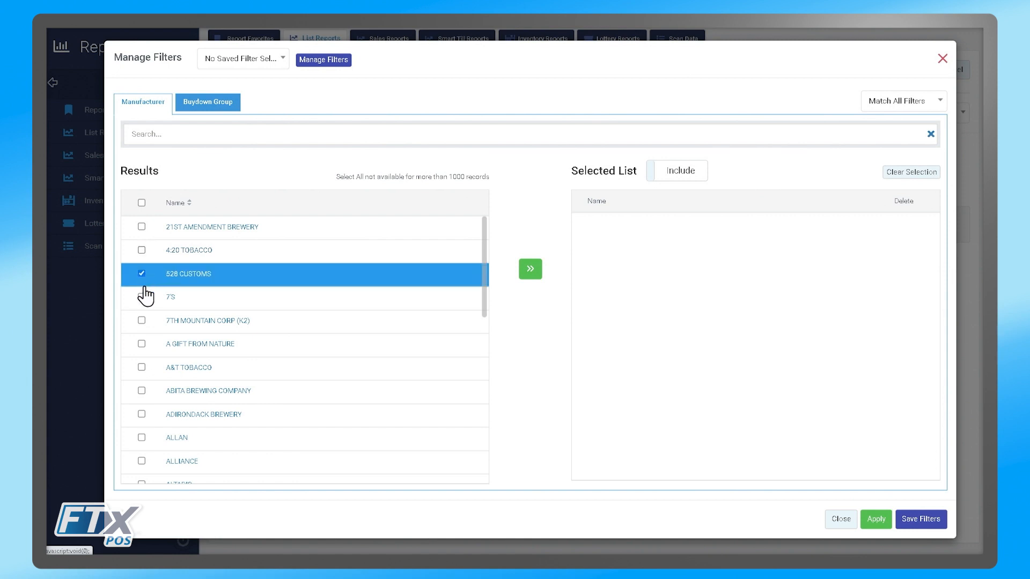
pyautogui.click(142, 297)
pyautogui.click(142, 320)
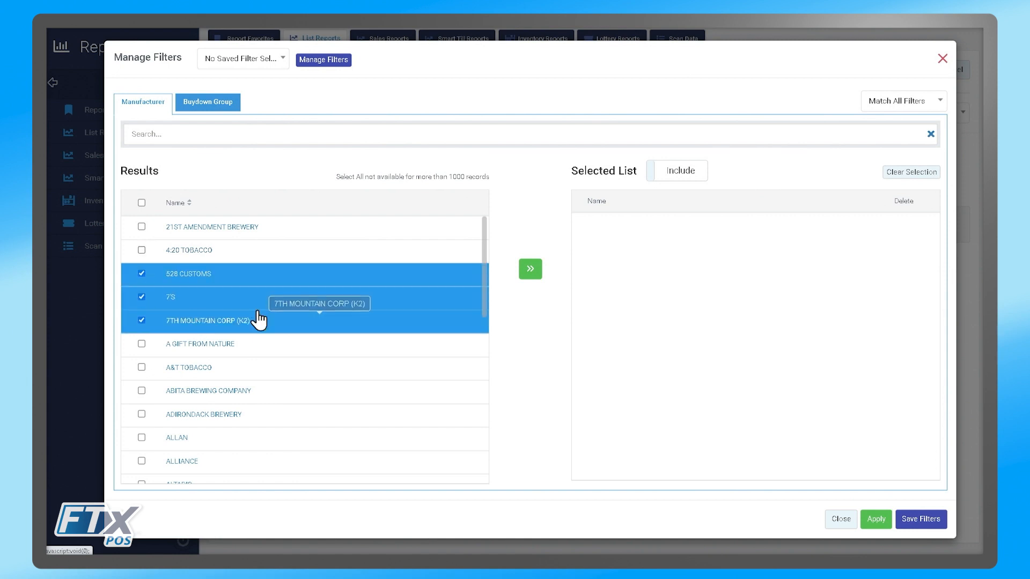
pyautogui.click(530, 269)
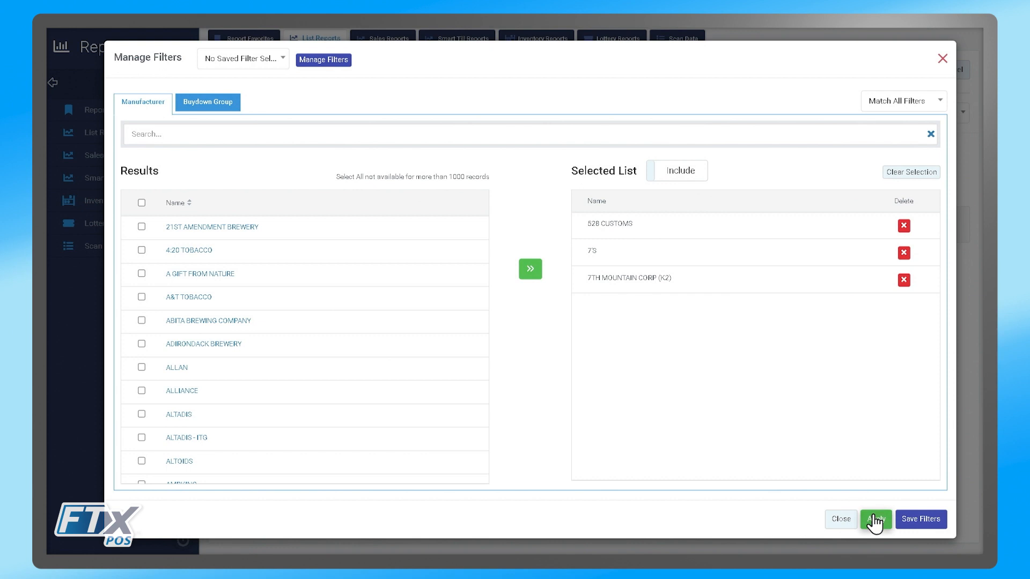
pyautogui.click(840, 519)
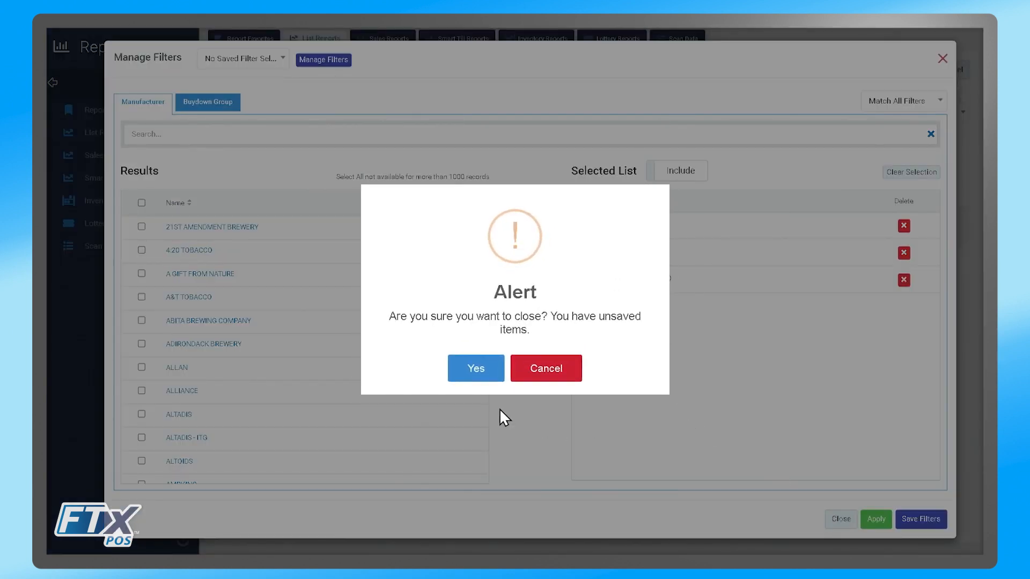
pyautogui.click(478, 375)
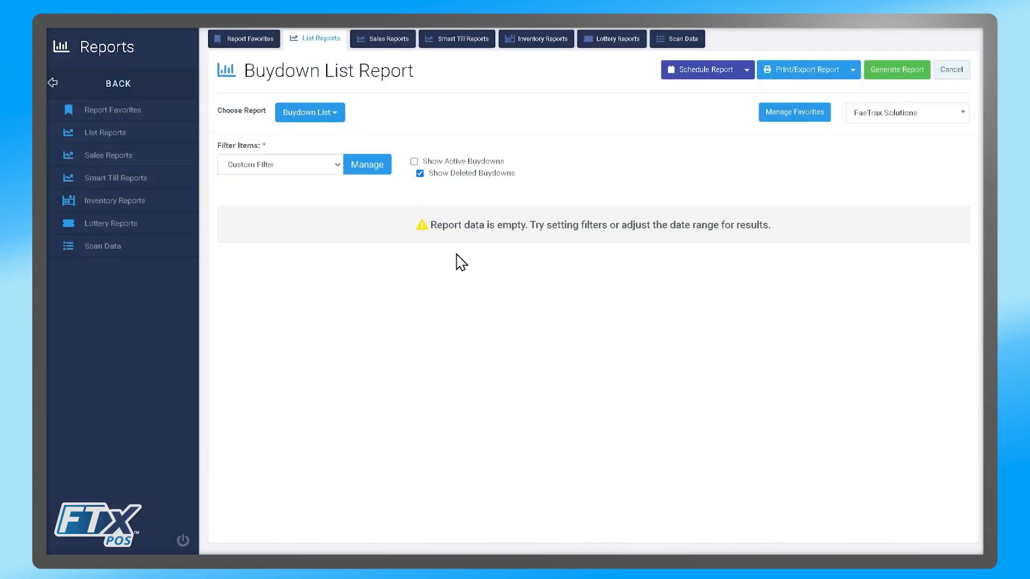
# Step: Generate the Buydown List report for deleted buydowns and save it as a new favorite named "buydown list"
pyautogui.click(906, 79)
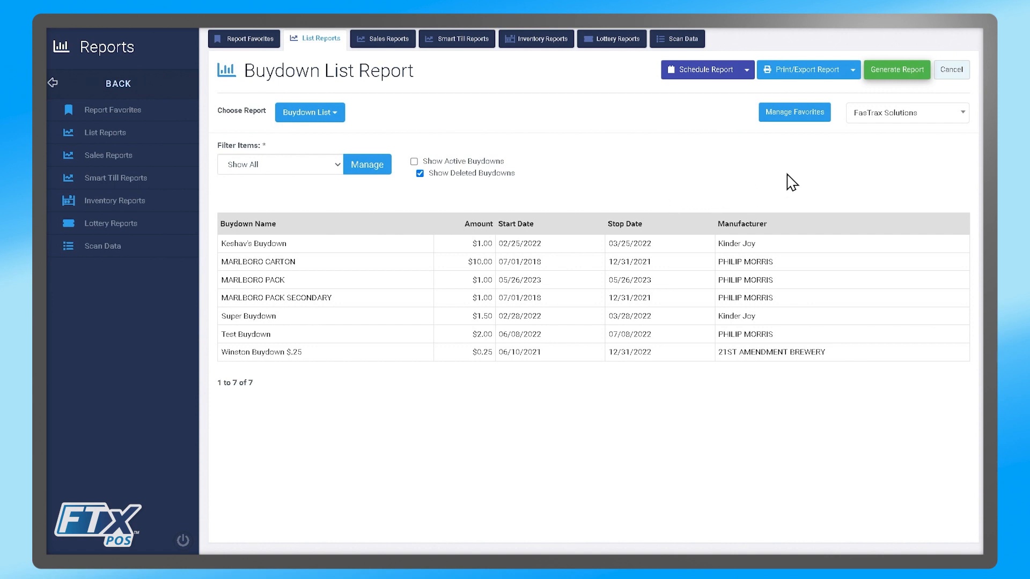
pyautogui.click(794, 112)
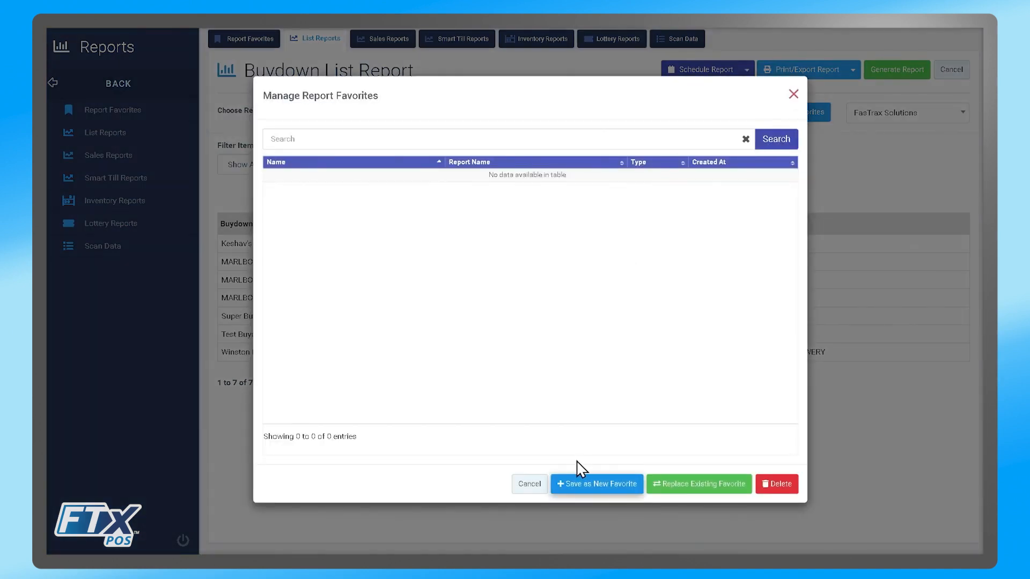
pyautogui.click(602, 485)
pyautogui.click(414, 280)
pyautogui.write('buyd')
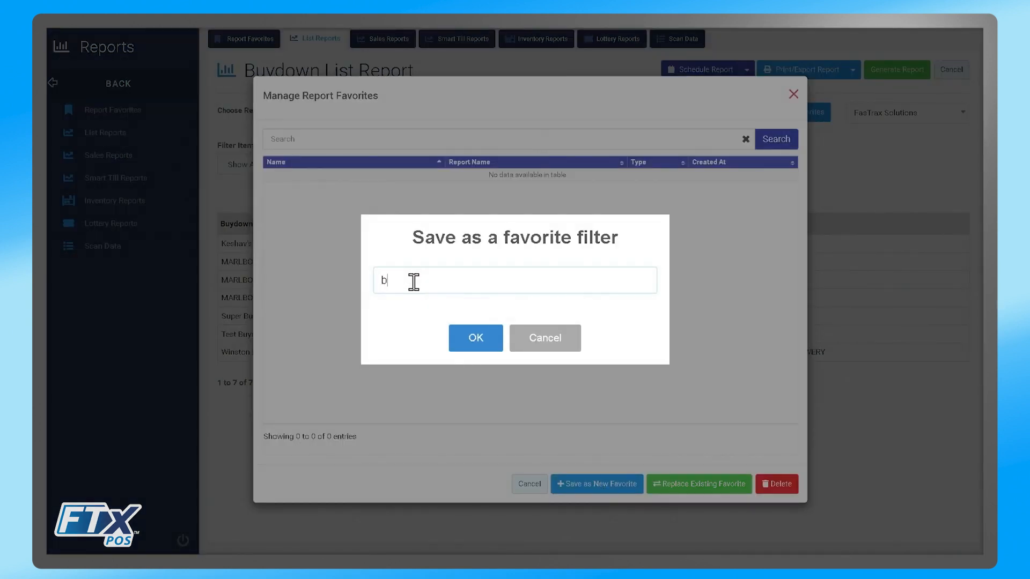
pyautogui.write('own list')
pyautogui.click(464, 339)
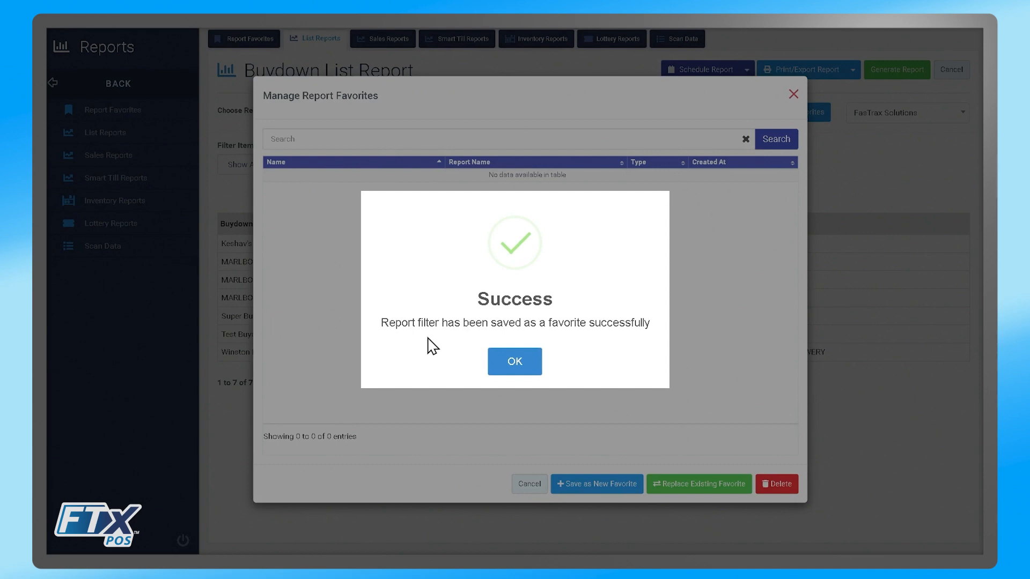
pyautogui.click(509, 363)
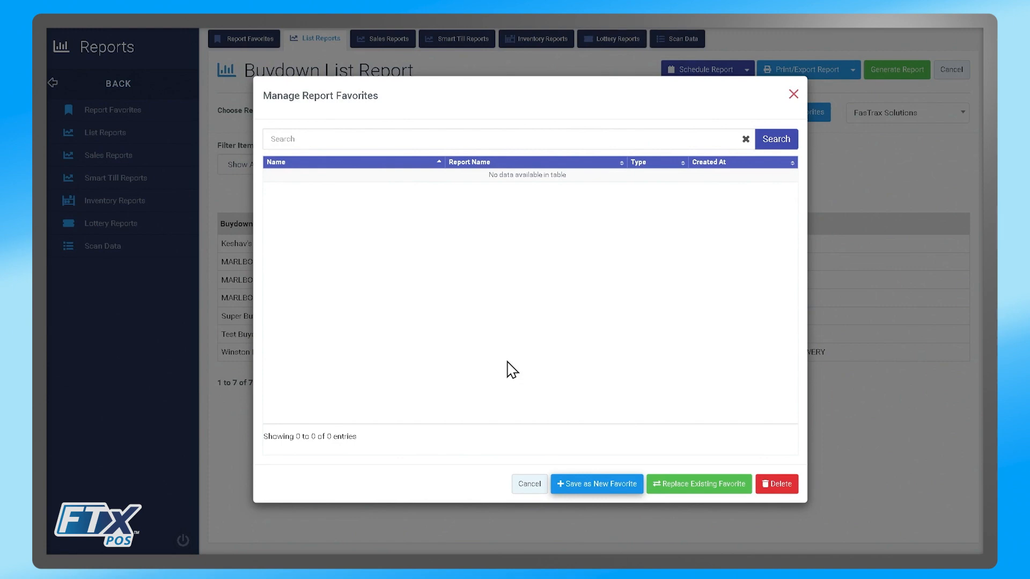
pyautogui.click(793, 95)
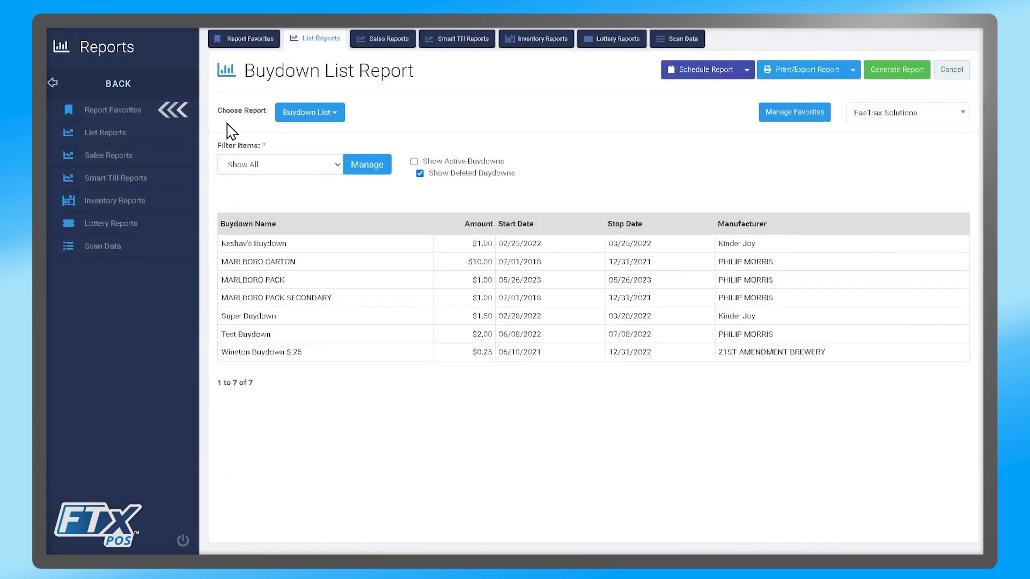
# Step: Open the "buydown list" report from the report favorites
pyautogui.click(97, 110)
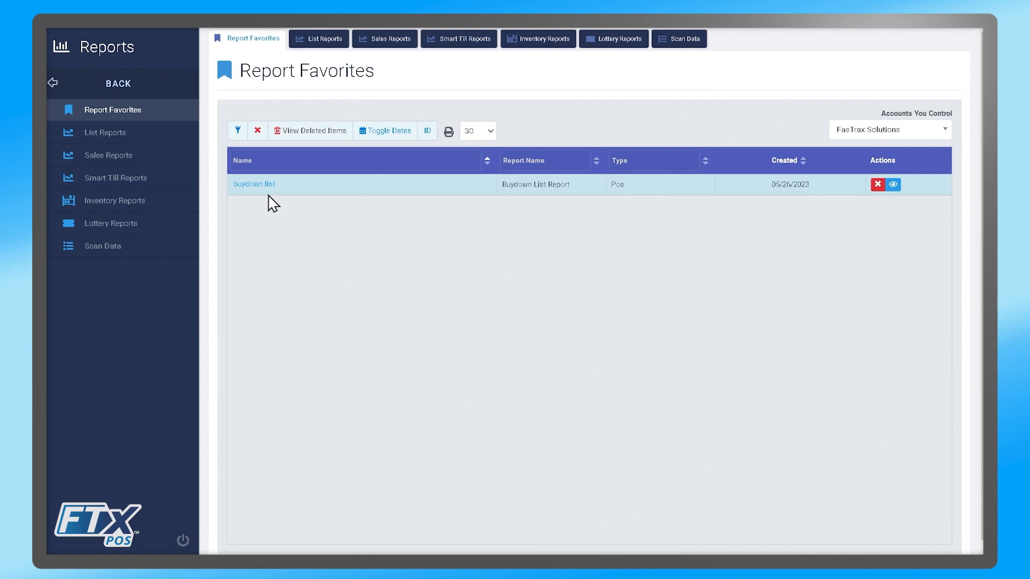
pyautogui.click(269, 194)
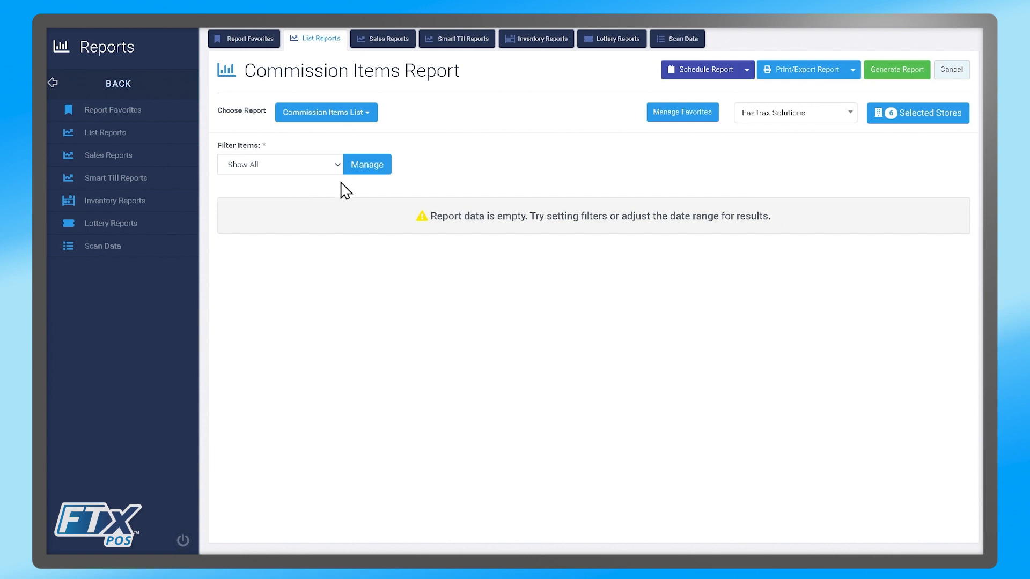
# Step: Check the item filter options of the Commission Items report and open its selected stores for review
pyautogui.click(337, 166)
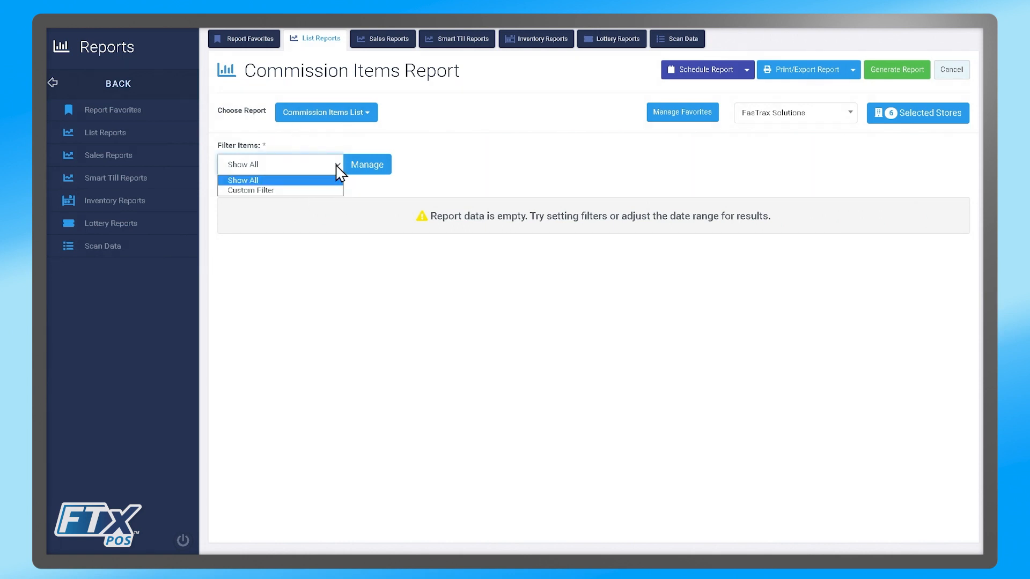
pyautogui.click(417, 165)
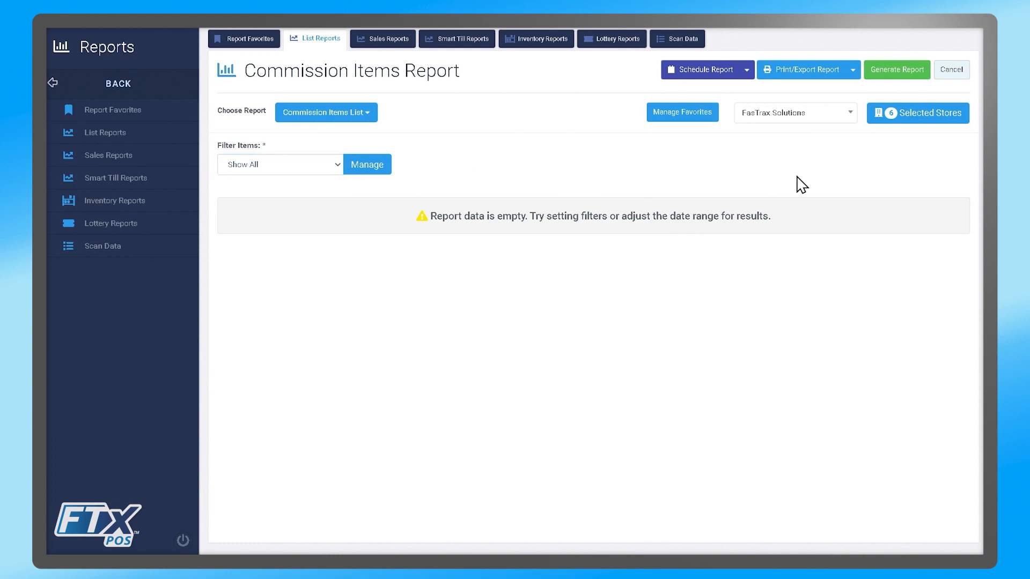
pyautogui.moveTo(925, 124)
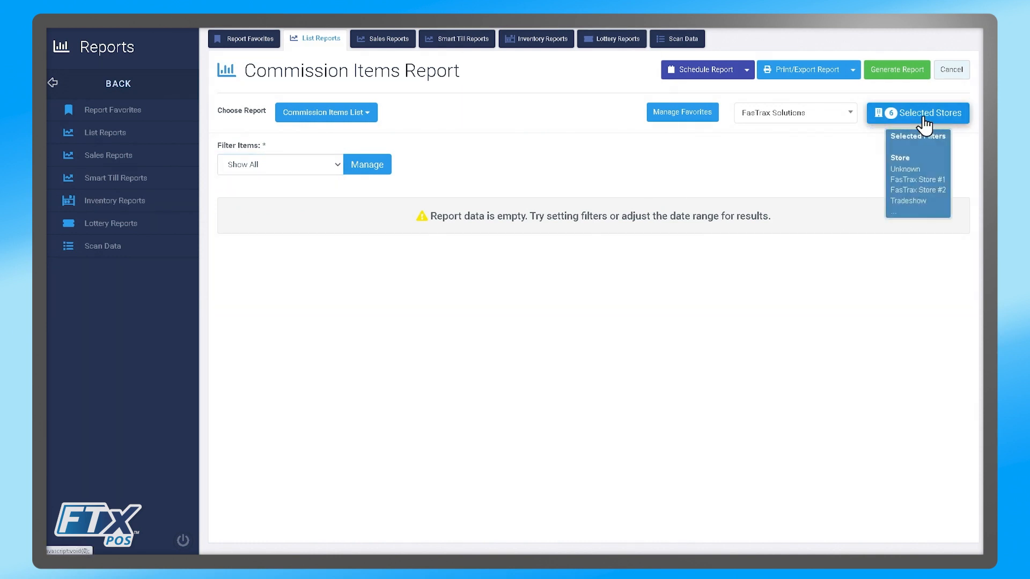
pyautogui.click(923, 118)
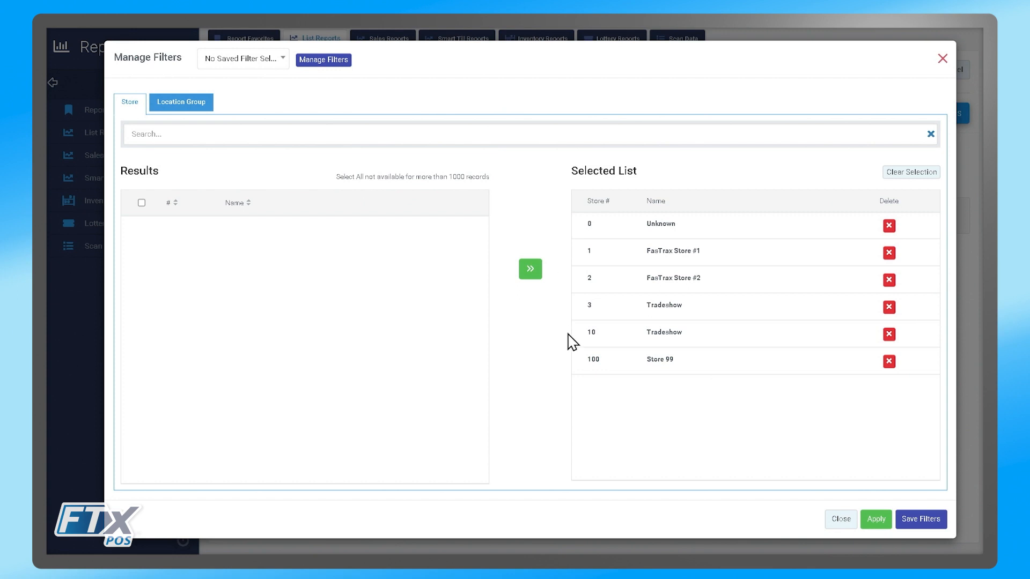
# Step: Replace the selected stores with Unknown, FasTrax Store #1 and FasTrax Store #2, apply the filter, and generate the Commission Items report
pyautogui.click(918, 176)
pyautogui.click(491, 362)
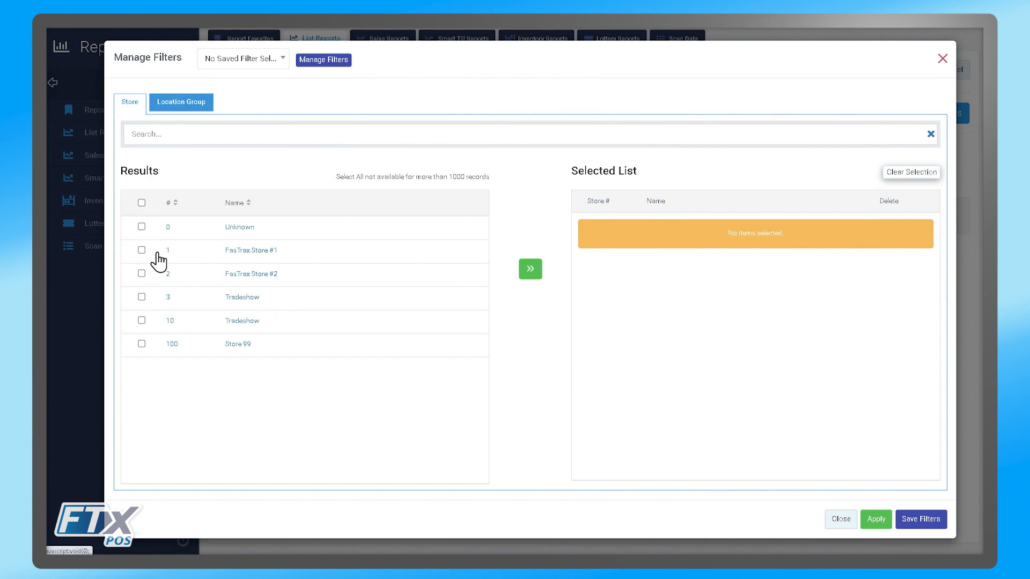
pyautogui.click(142, 231)
pyautogui.click(143, 250)
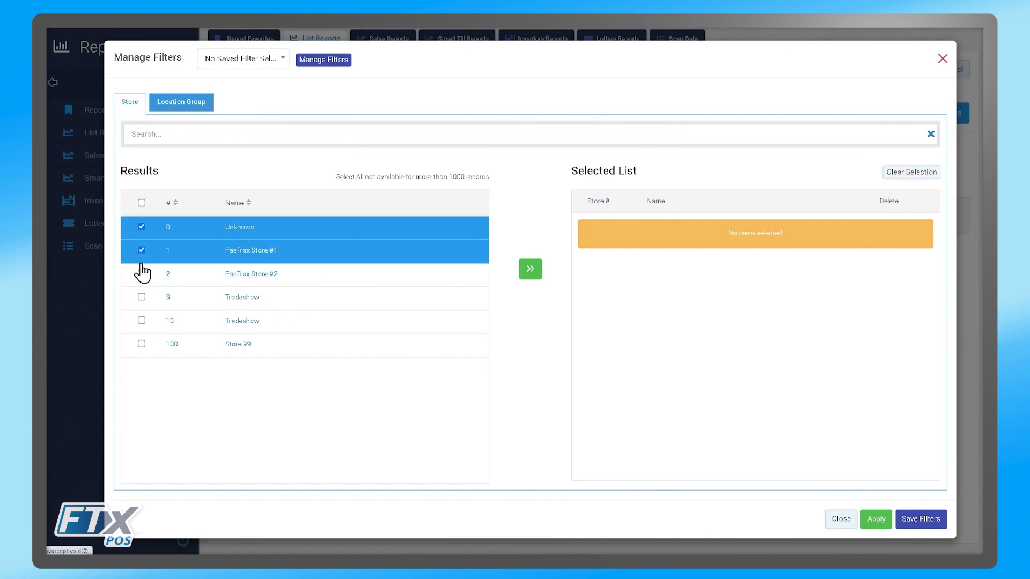
pyautogui.click(142, 274)
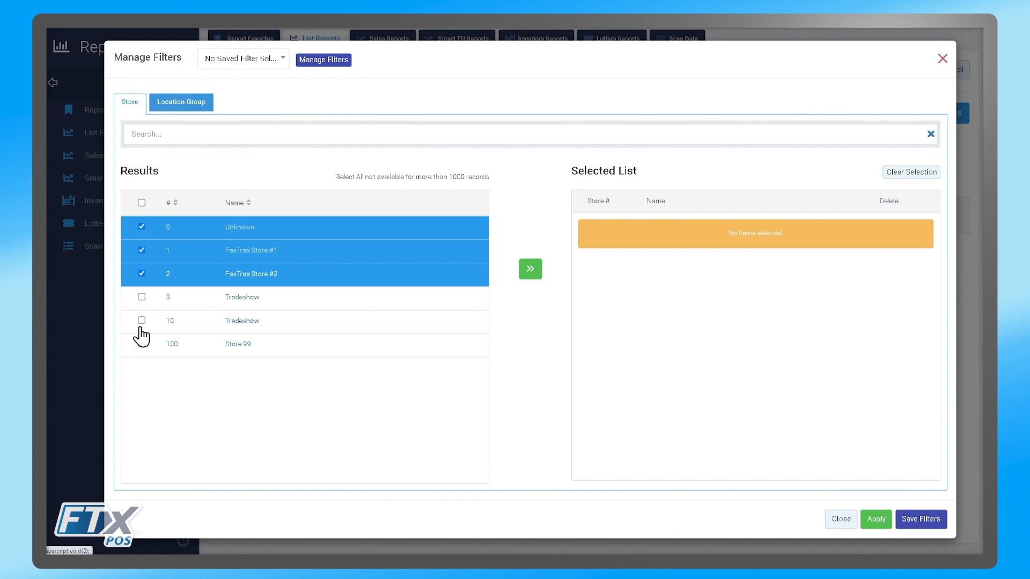
pyautogui.click(533, 272)
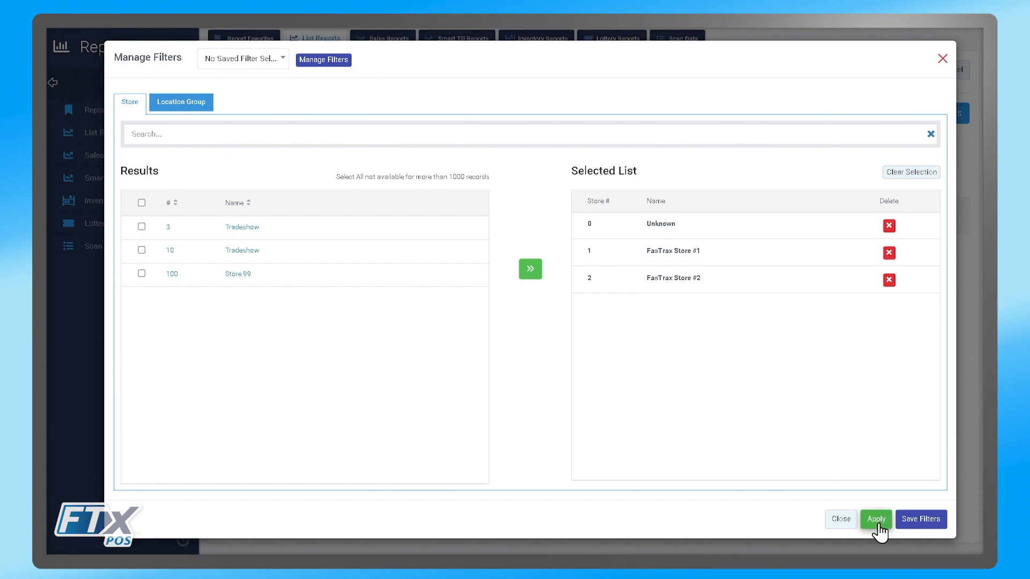
pyautogui.click(877, 522)
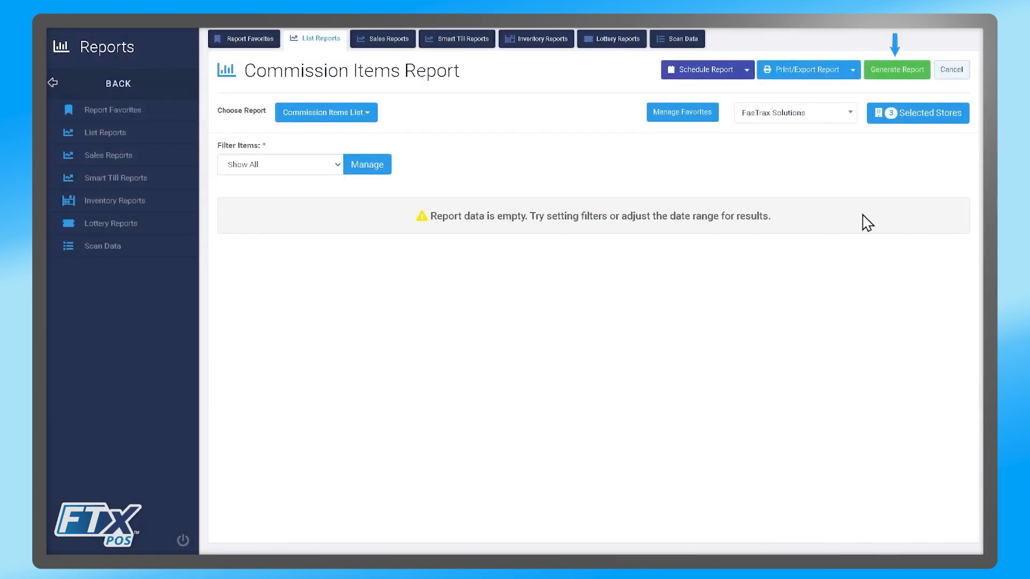
pyautogui.click(893, 72)
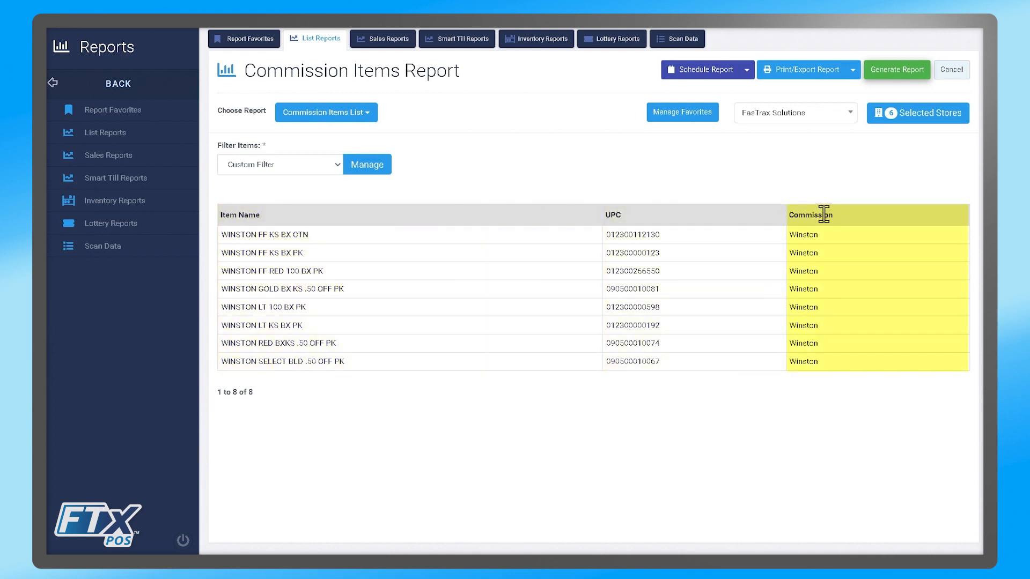
# Step: Open the Department Group List report and look through the departments listed under each group
pyautogui.click(329, 115)
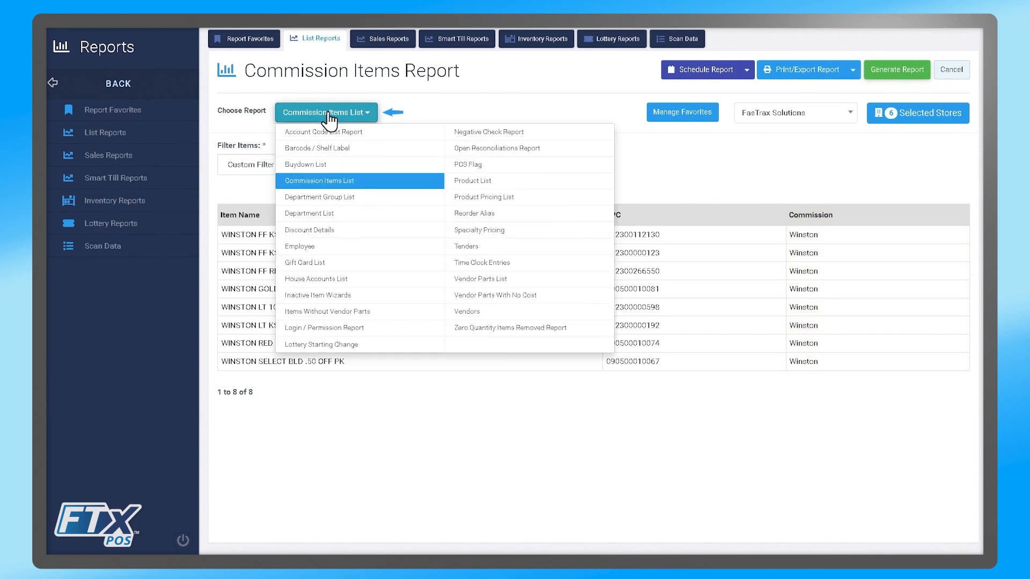
pyautogui.click(356, 203)
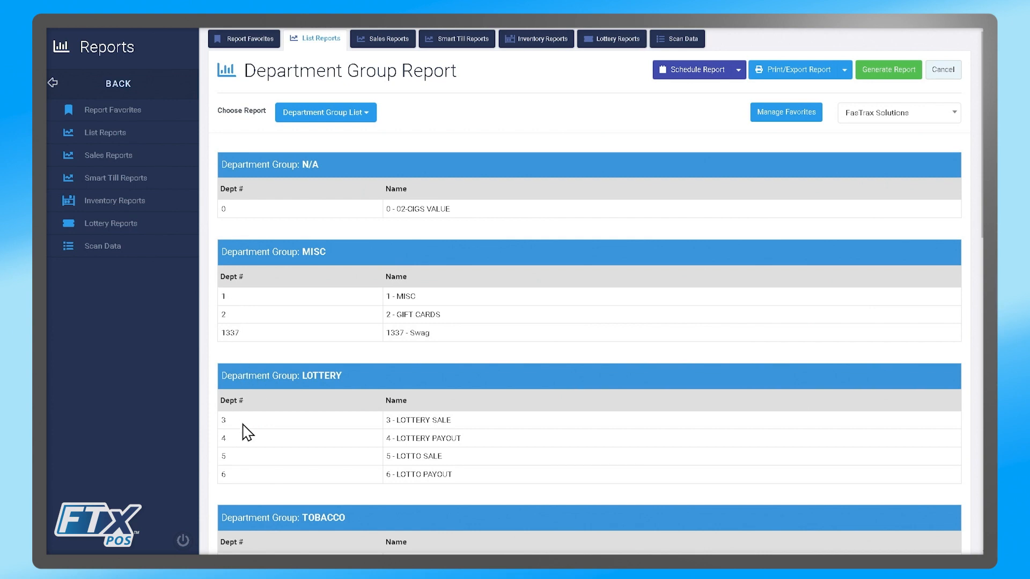
pyautogui.scroll(-3, 247, 432)
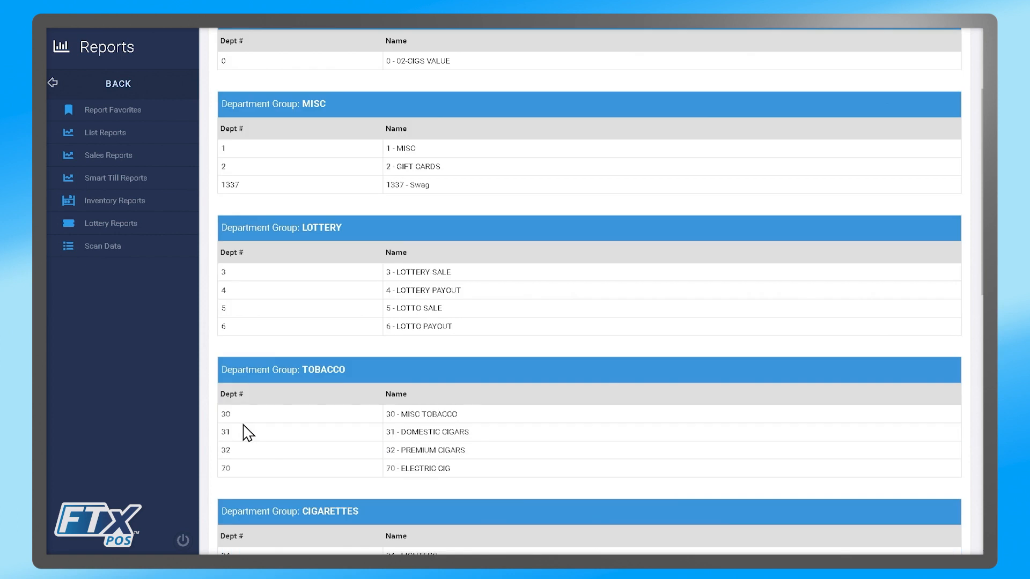
pyautogui.scroll(3, 250, 433)
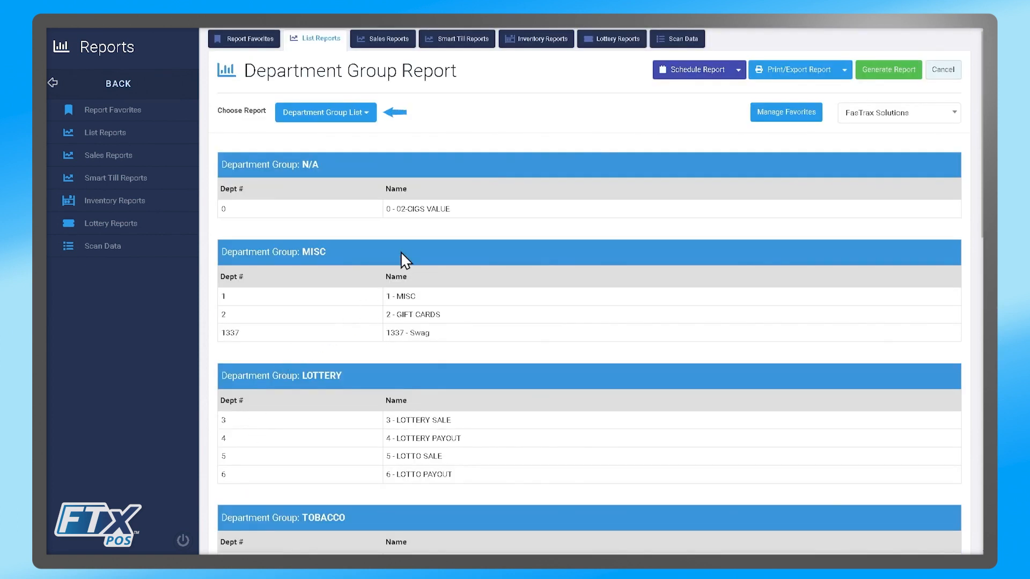
# Step: Switch to the Department List report to view the departments with their groups and POS flags
pyautogui.click(360, 128)
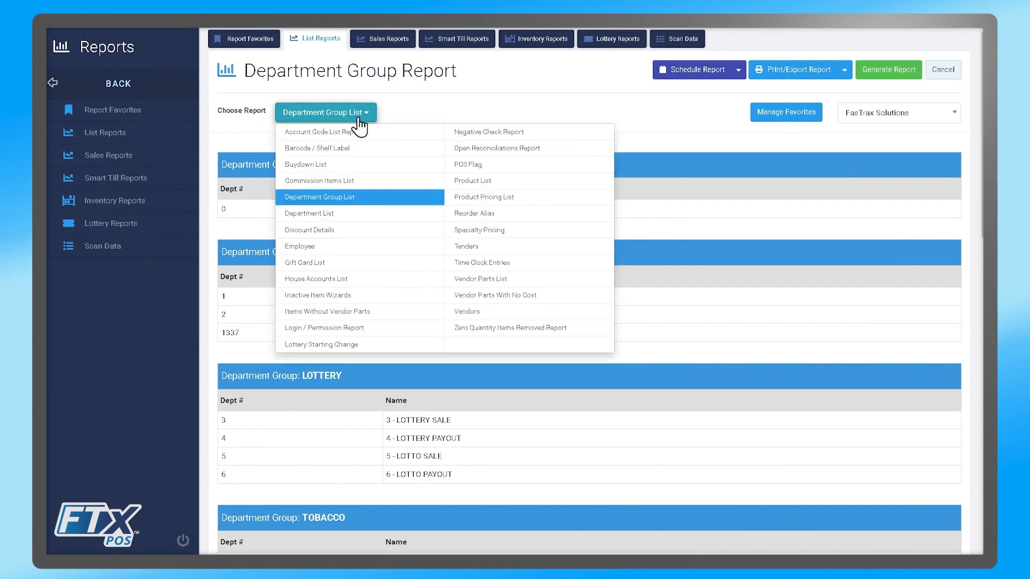
pyautogui.click(351, 218)
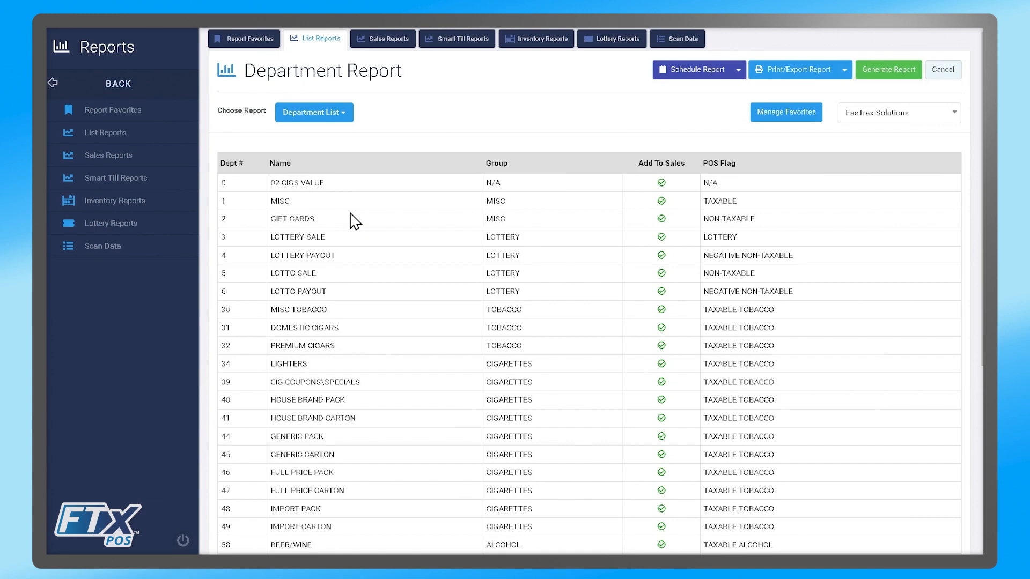